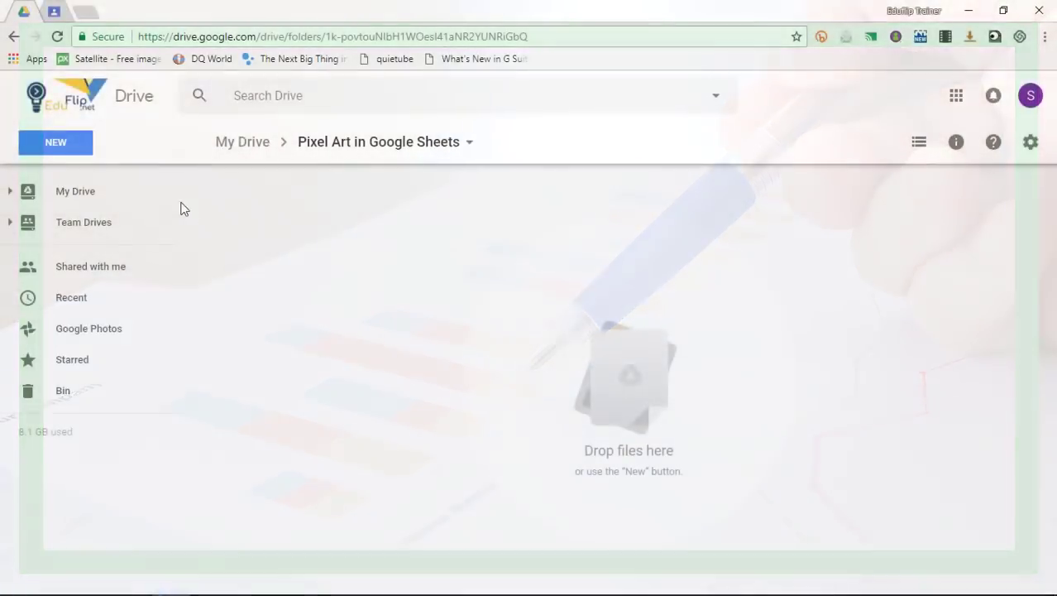
Create a new blank Google Sheets spreadsheet inside the Pixel Art in Google Sheets folder.
{"action": "left_click", "coordinate": [72, 150]}
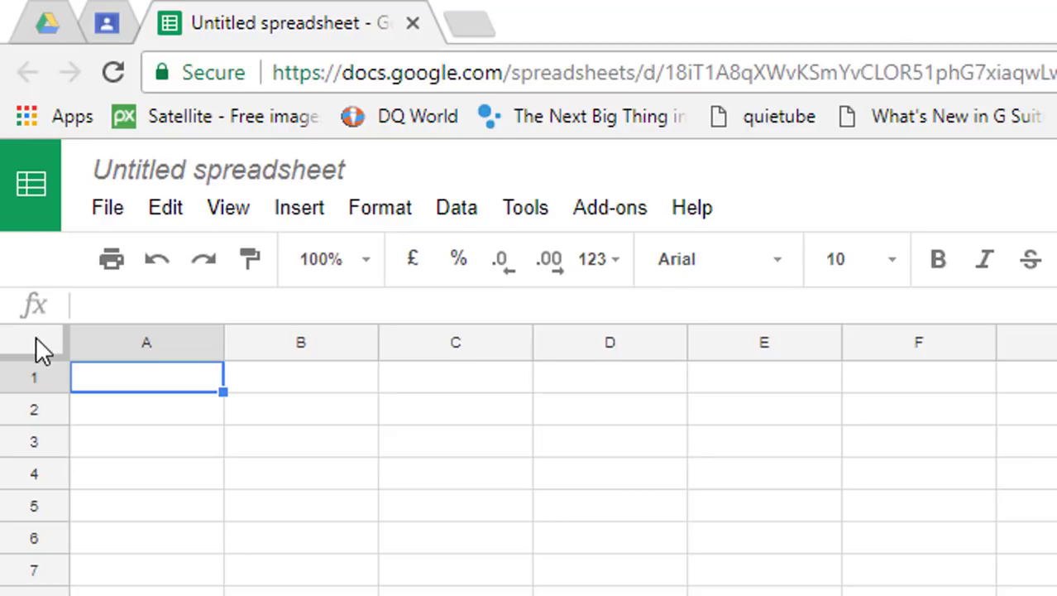
Select the whole sheet and shrink columns A–Z into small square cells.
{"action": "left_click", "coordinate": [35, 336]}
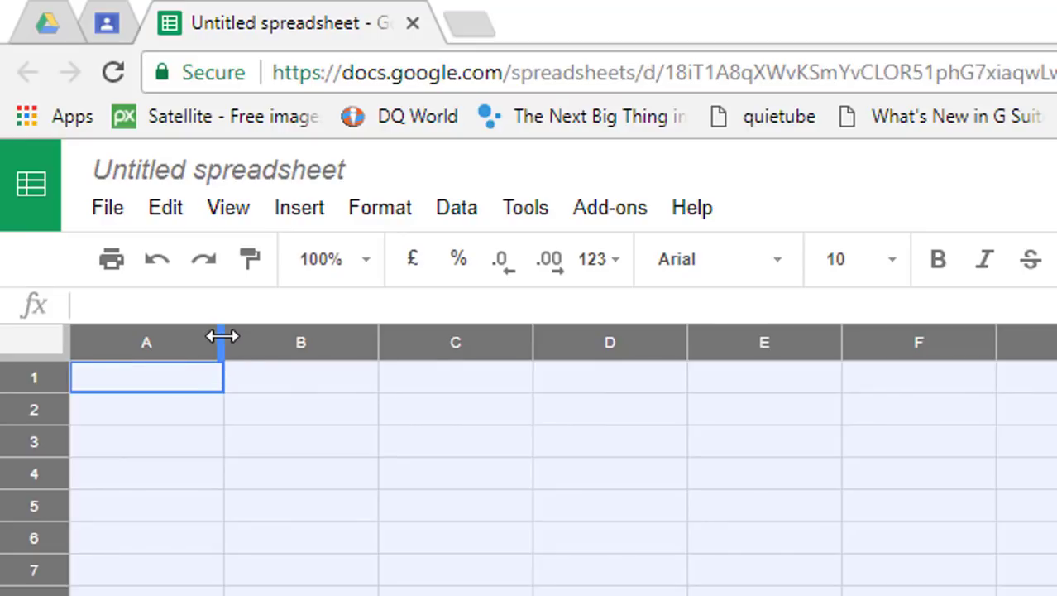
{"action": "left_click_drag", "start_coordinate": [222, 336], "coordinate": [105, 343]}
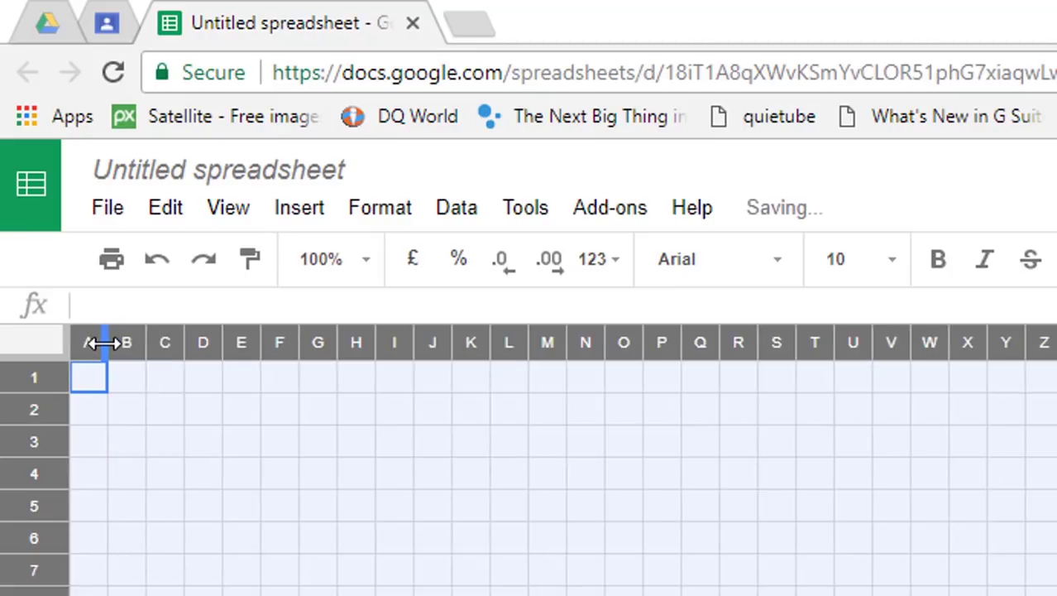
{"action": "left_click", "coordinate": [321, 509]}
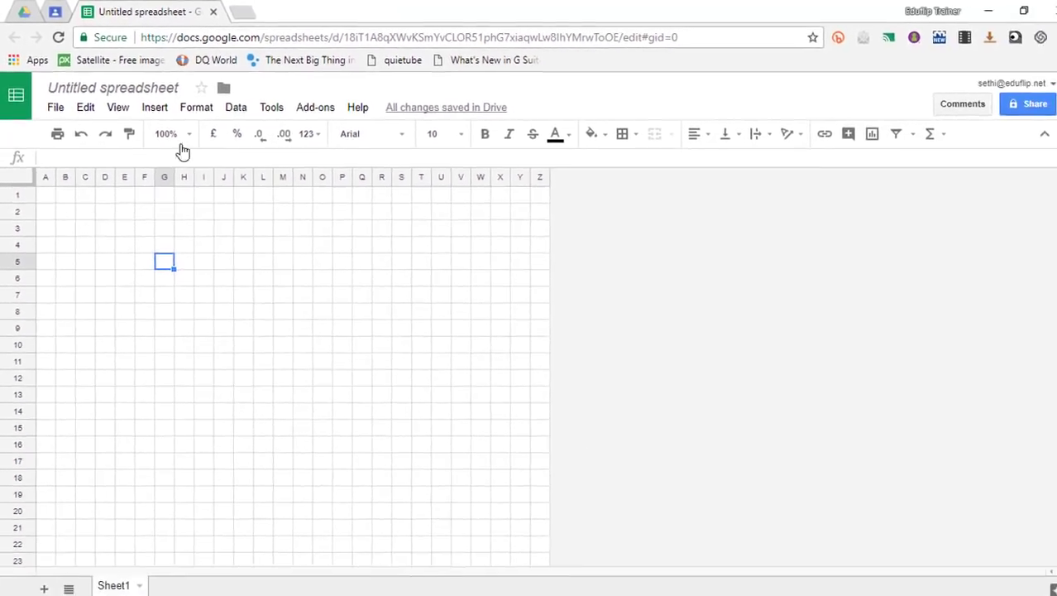
Zoom the sheet view to 150%.
{"action": "left_click", "coordinate": [187, 135]}
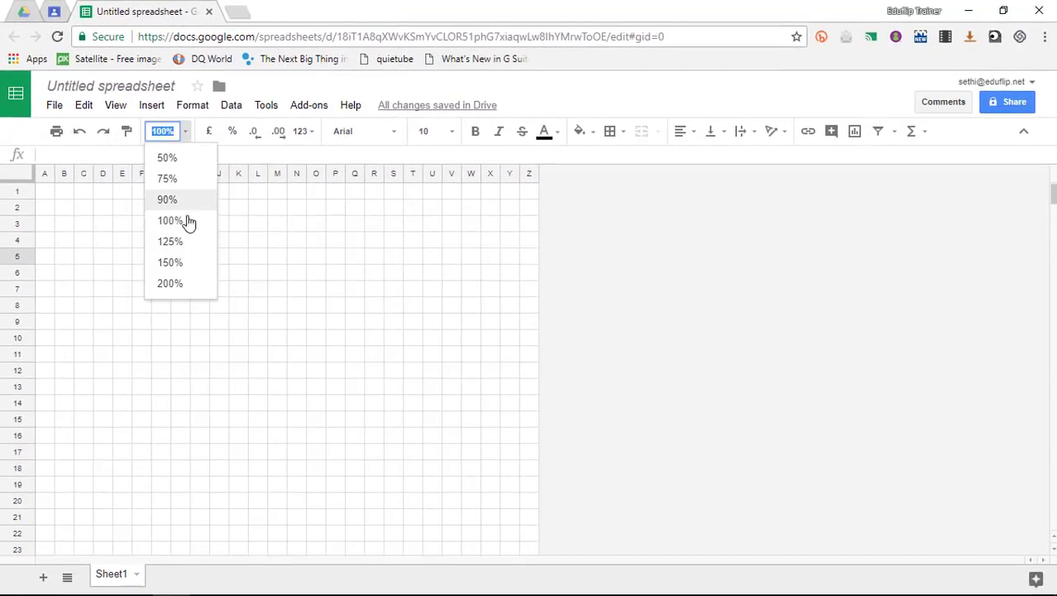
{"action": "left_click", "coordinate": [183, 267]}
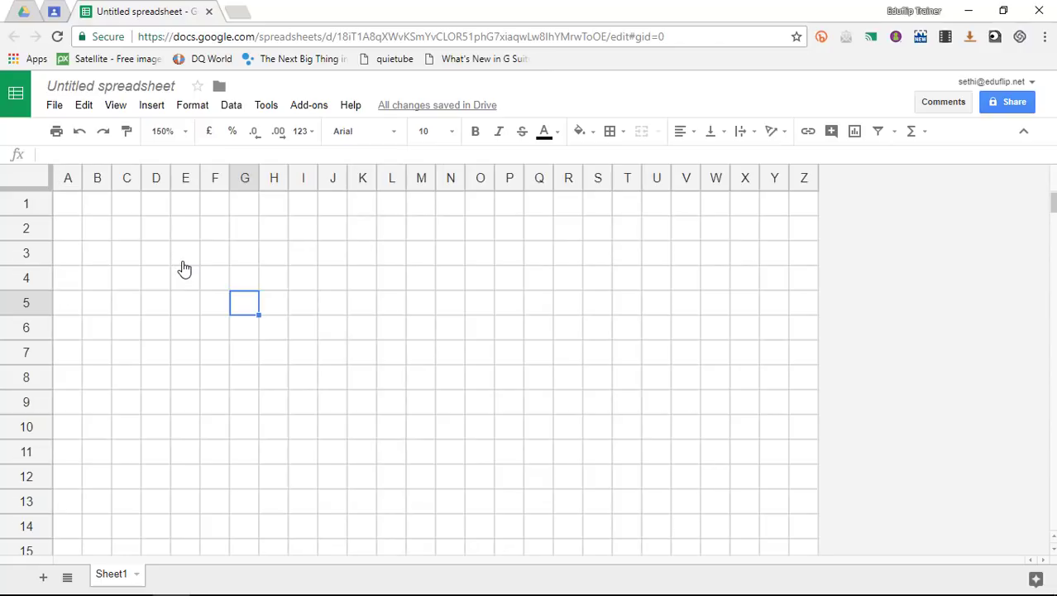
{"action": "scroll", "coordinate": [480, 386], "scroll_direction": "down", "scroll_amount": 1}
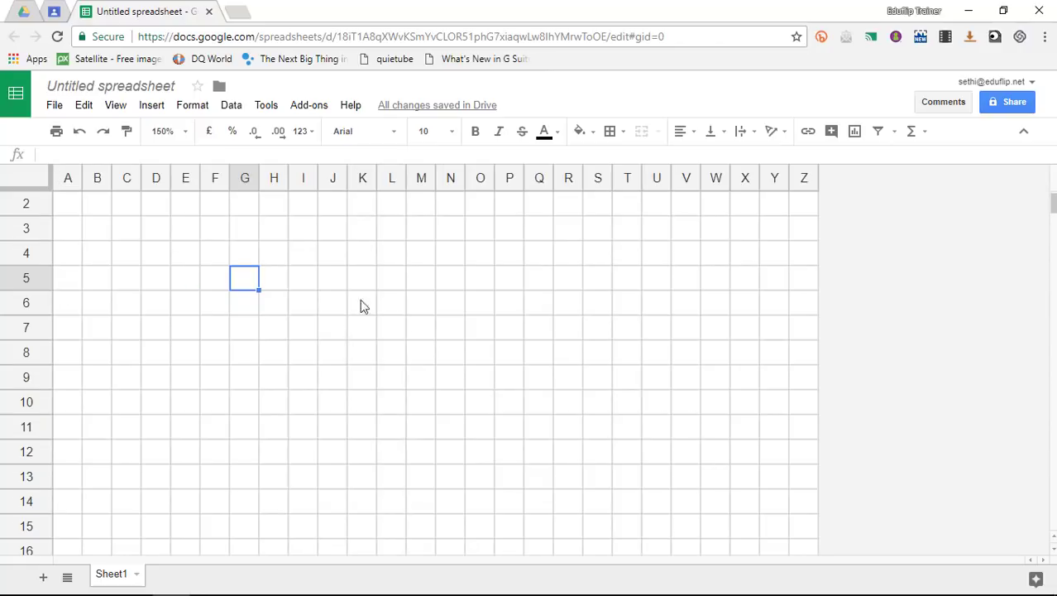
Fill cell G5 with light orange and cell H4 with a paler orange.
{"action": "left_click", "coordinate": [589, 133]}
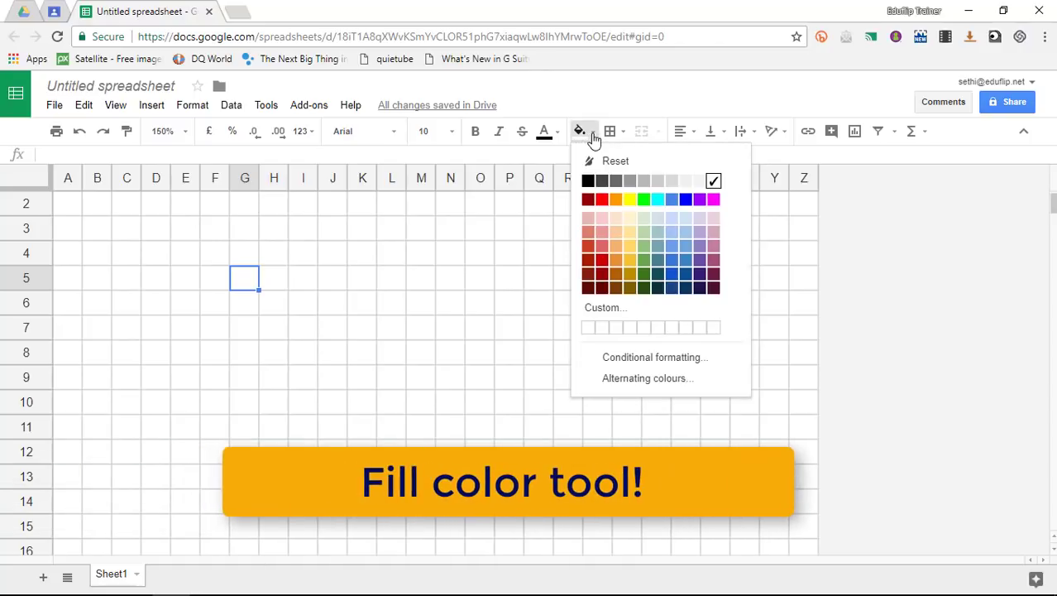
{"action": "left_click", "coordinate": [627, 247]}
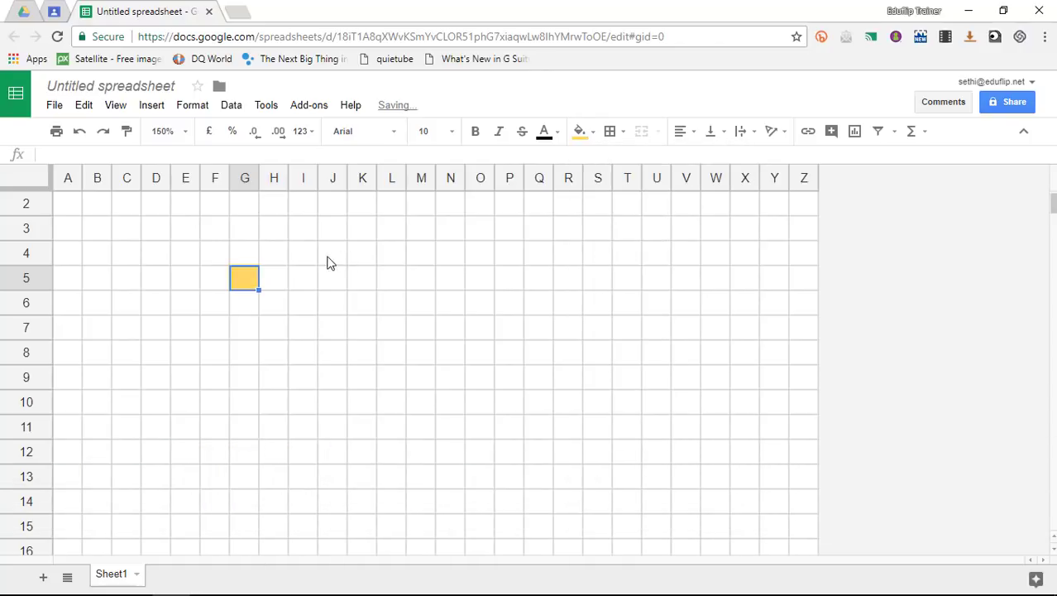
{"action": "left_click", "coordinate": [283, 252]}
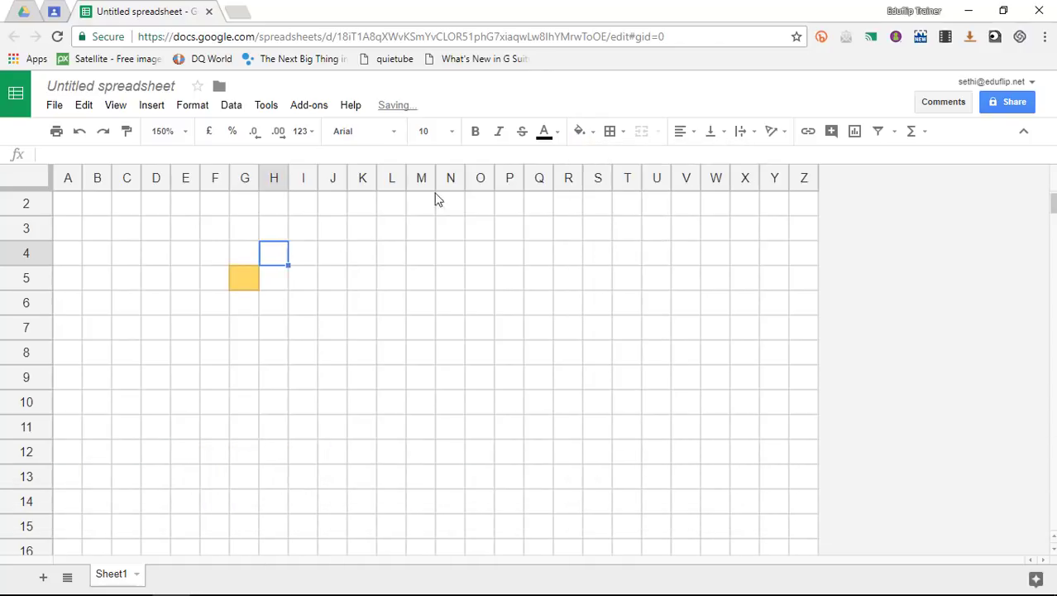
{"action": "left_click", "coordinate": [580, 133]}
{"action": "left_click", "coordinate": [628, 235]}
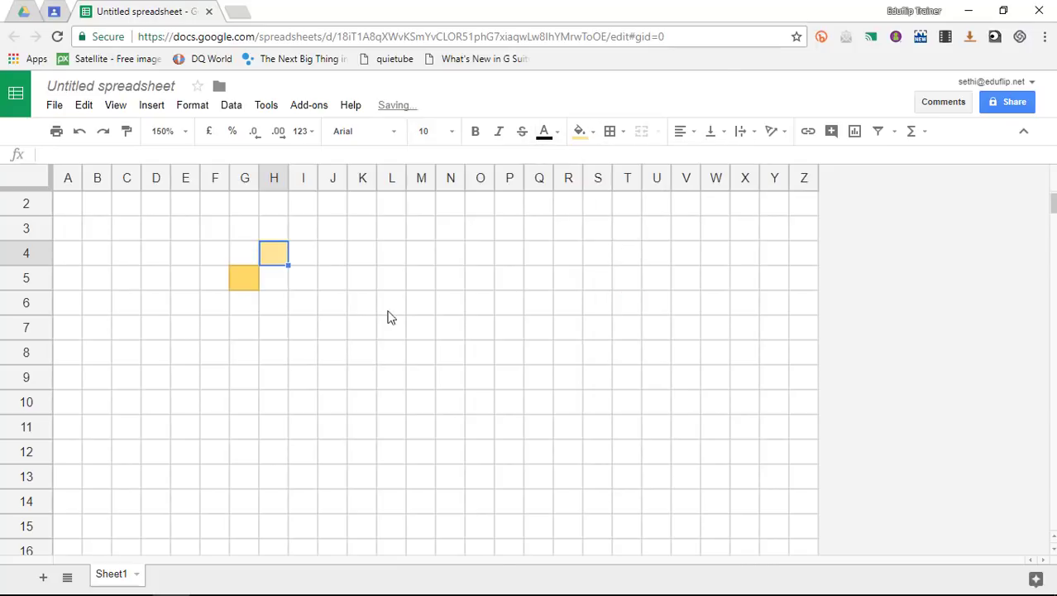
{"action": "left_click", "coordinate": [253, 329]}
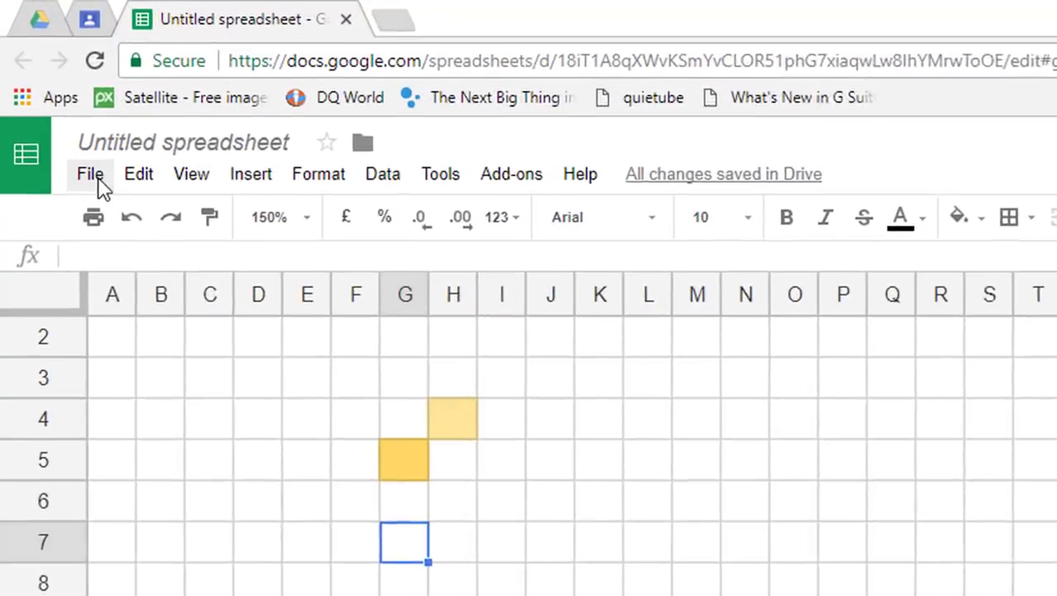
Start a PDF download to preview the two coloured pixels on an A4 landscape page.
{"action": "left_click", "coordinate": [55, 106]}
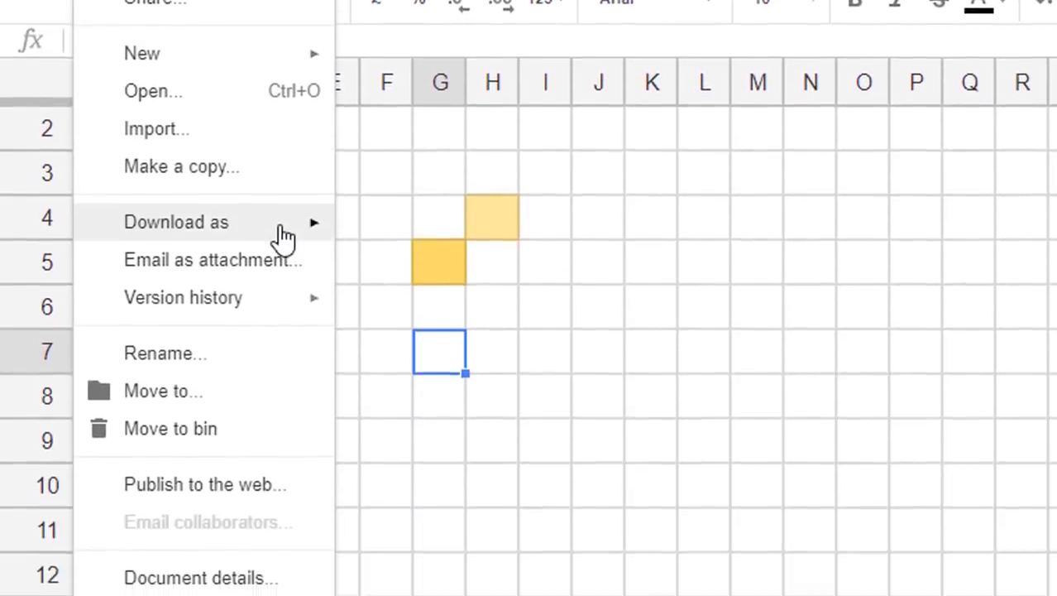
{"action": "mouse_move", "coordinate": [280, 468]}
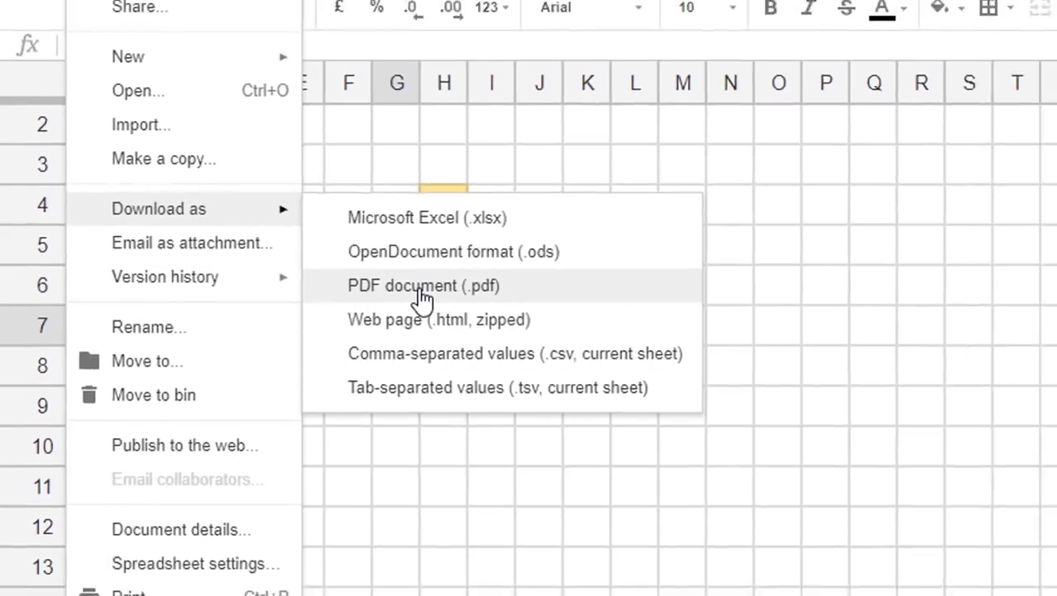
{"action": "left_click", "coordinate": [422, 298]}
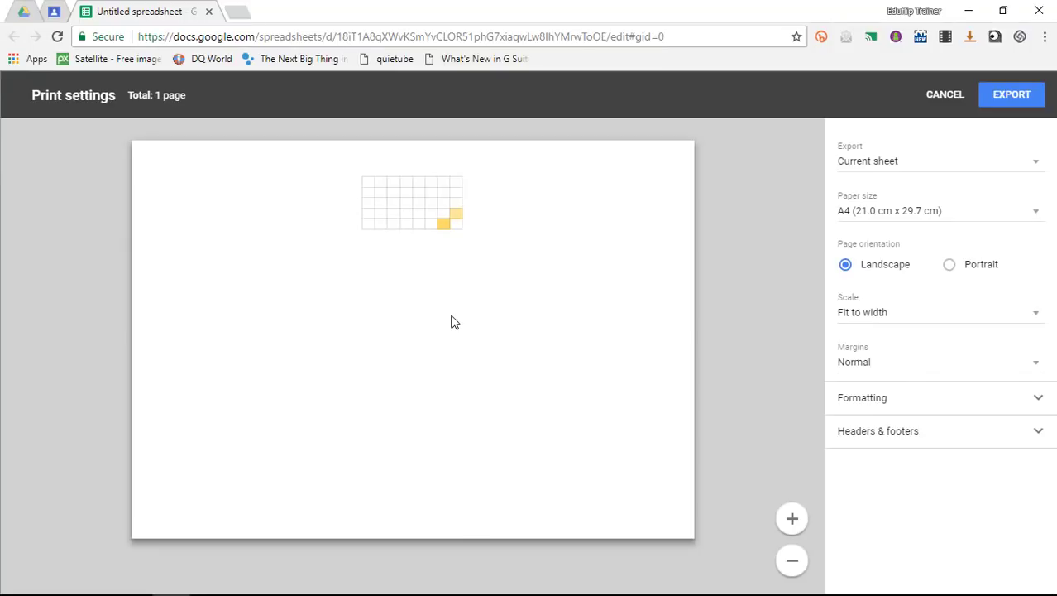
Cancel the PDF export, close the pixel spreadsheet, and switch to the Spreadsheet Art template.
{"action": "left_click", "coordinate": [941, 96]}
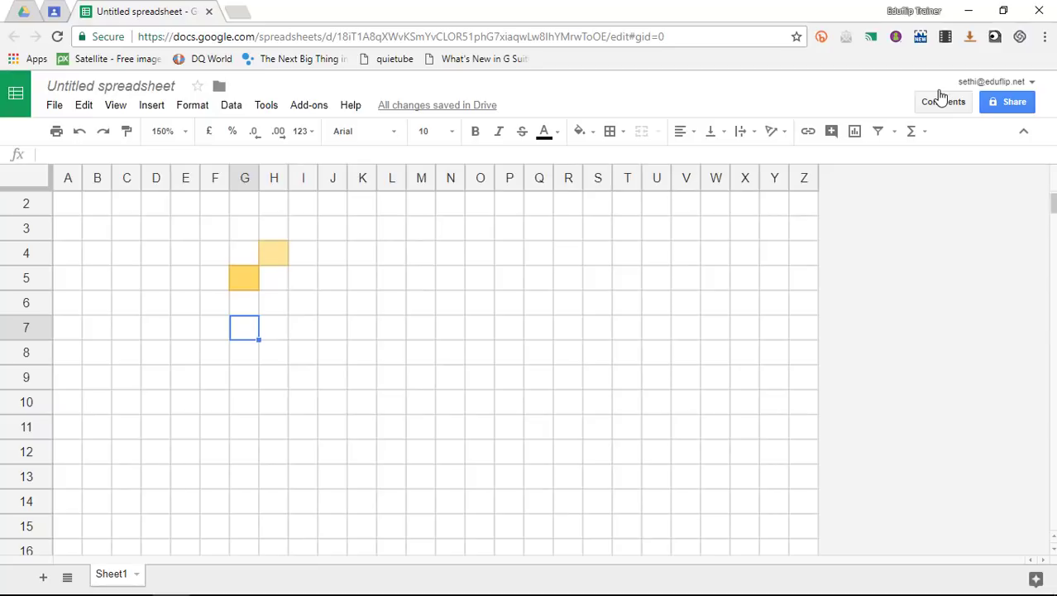
{"action": "left_click", "coordinate": [208, 12]}
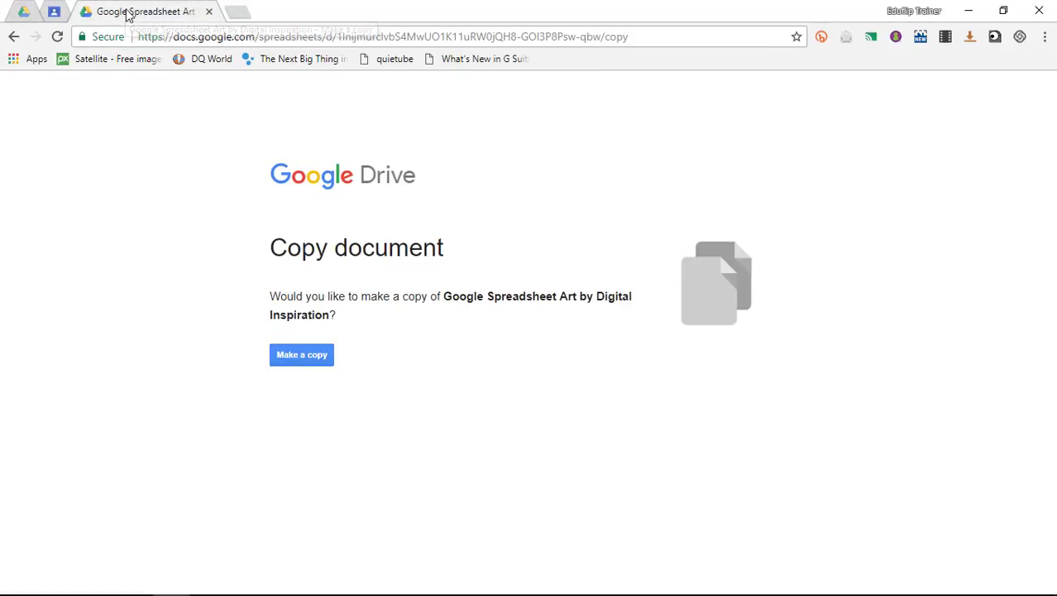
{"action": "left_click", "coordinate": [129, 11]}
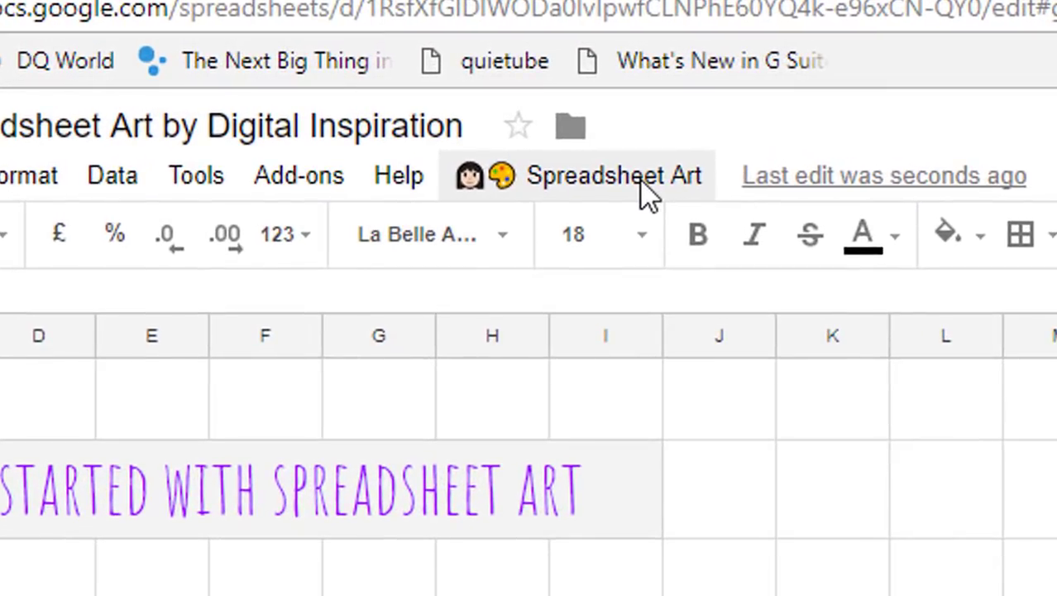
Start the Spreadsheet Art add-on and grant it access to the account.
{"action": "left_click", "coordinate": [549, 149]}
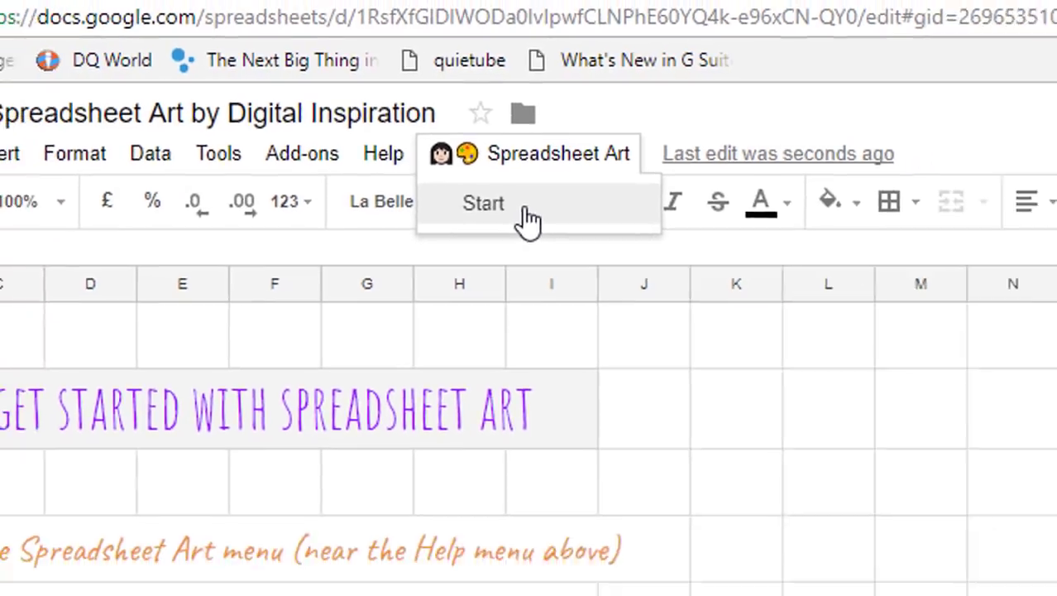
{"action": "left_click", "coordinate": [571, 238]}
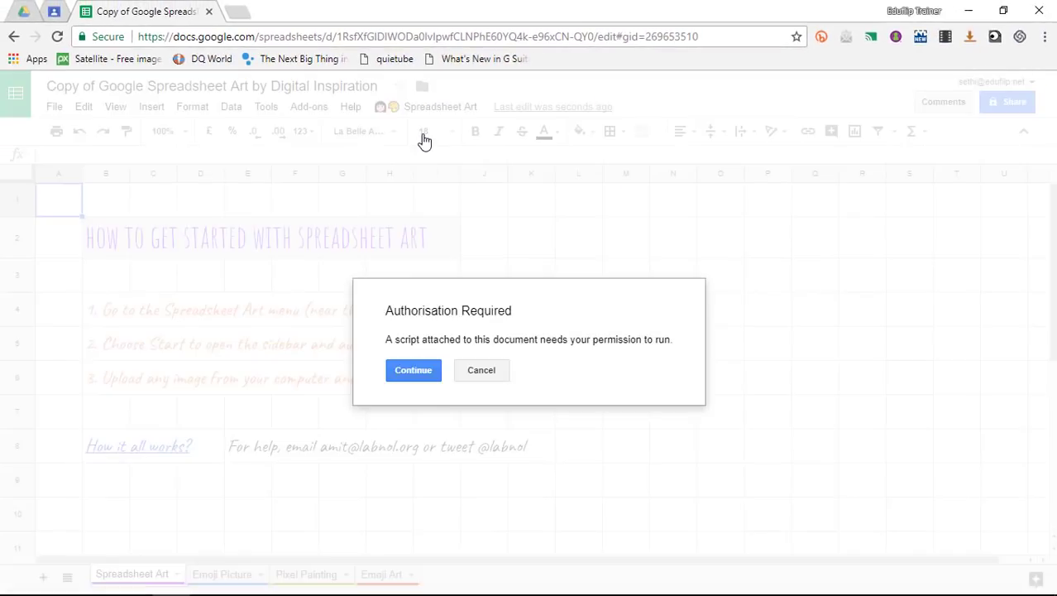
{"action": "left_click", "coordinate": [420, 371]}
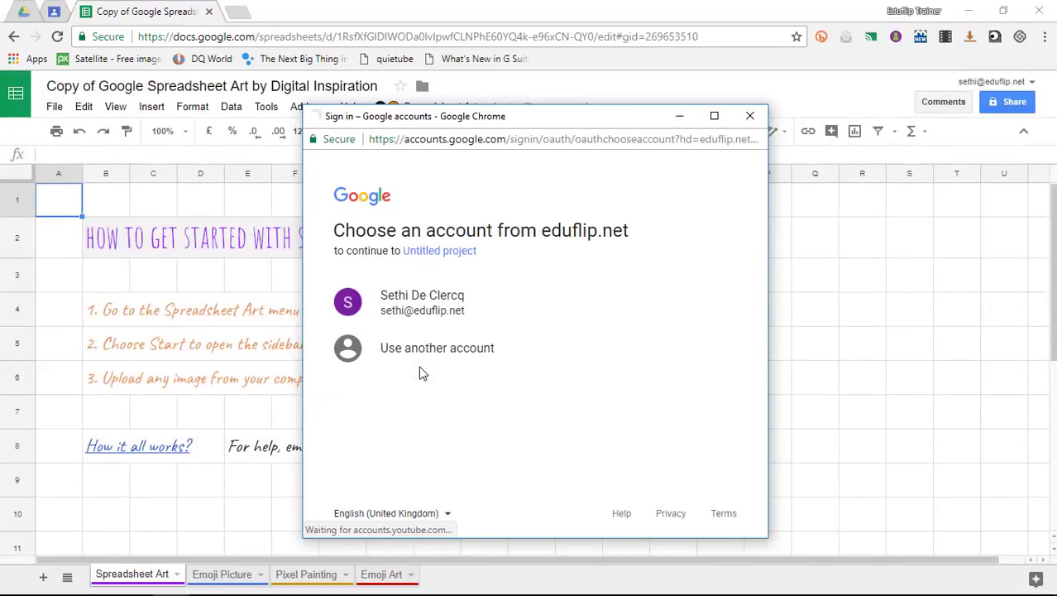
{"action": "left_click", "coordinate": [434, 325]}
{"action": "left_click", "coordinate": [693, 532]}
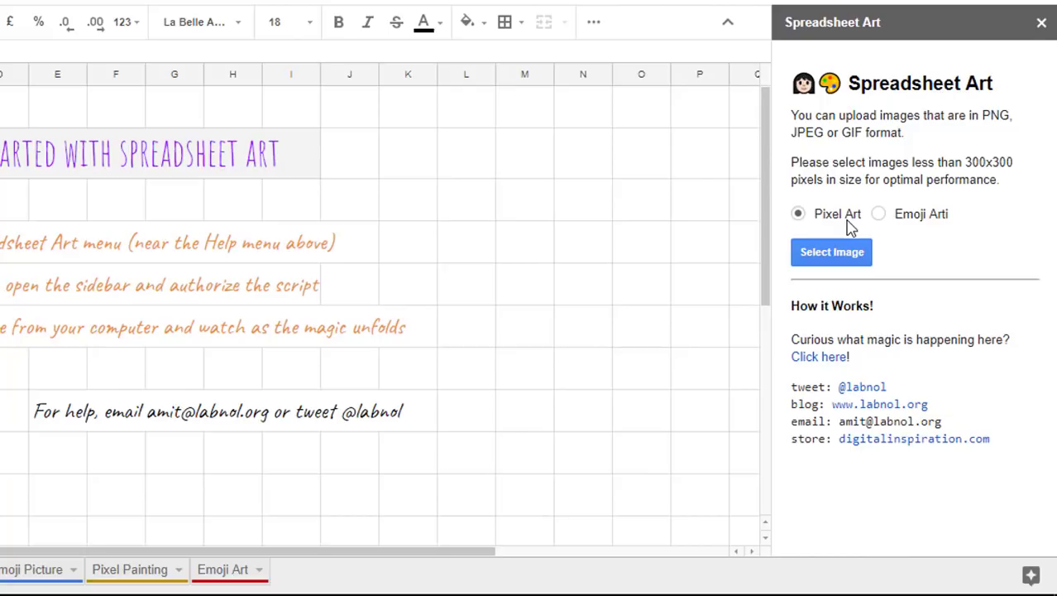
Try Emoji Art, switch back to Pixel Art, and begin selecting an image file.
{"action": "left_click", "coordinate": [908, 220]}
{"action": "left_click", "coordinate": [824, 217]}
{"action": "left_click", "coordinate": [832, 253]}
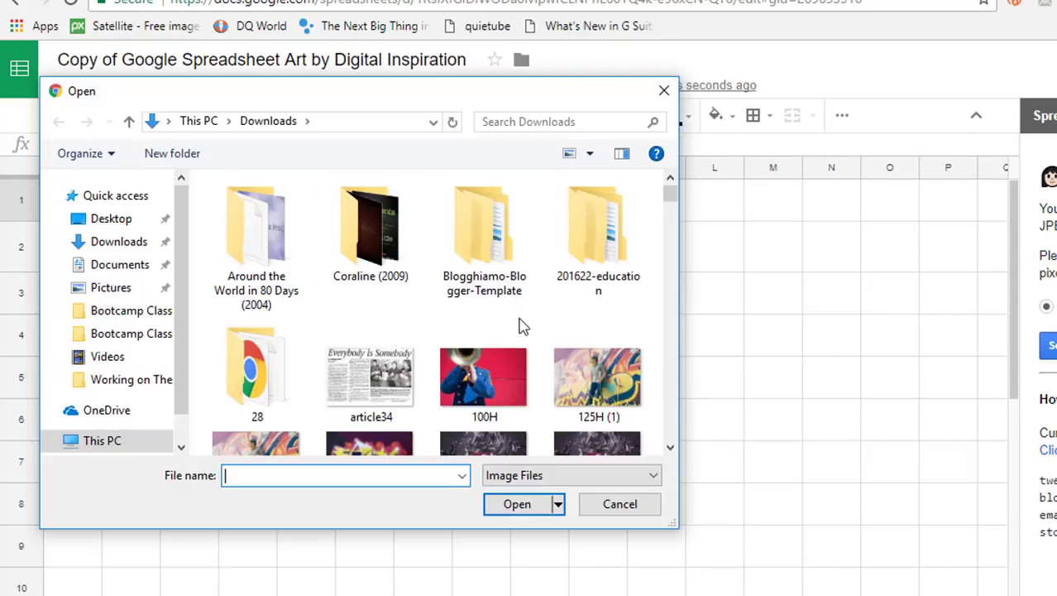
Upload photo 20180222_164531 from the Pixel art folder in Downloads.
{"action": "left_click", "coordinate": [383, 240]}
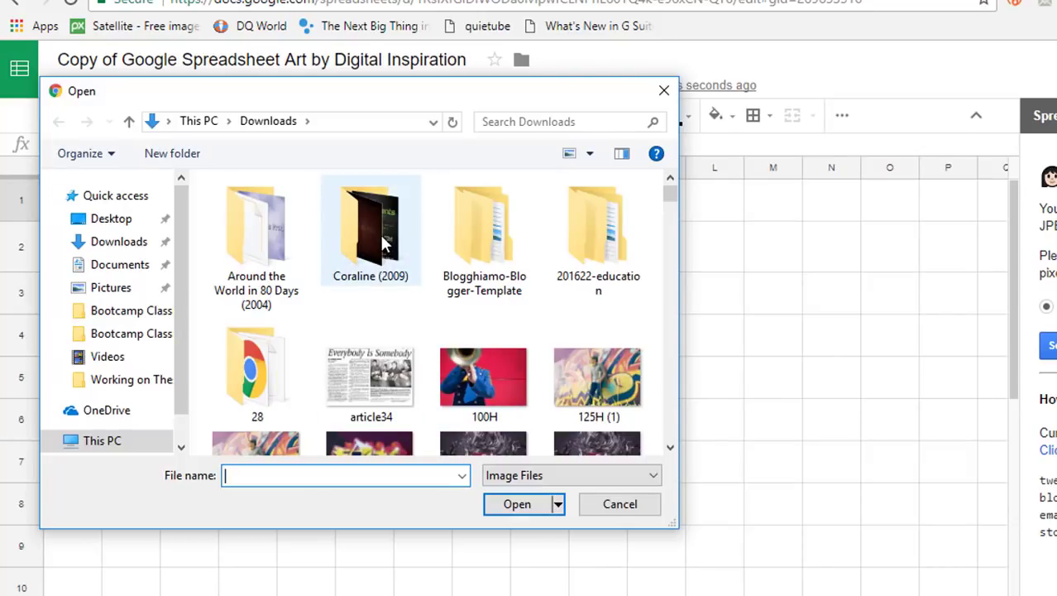
{"action": "scroll", "coordinate": [383, 240], "scroll_direction": "down", "scroll_amount": 10}
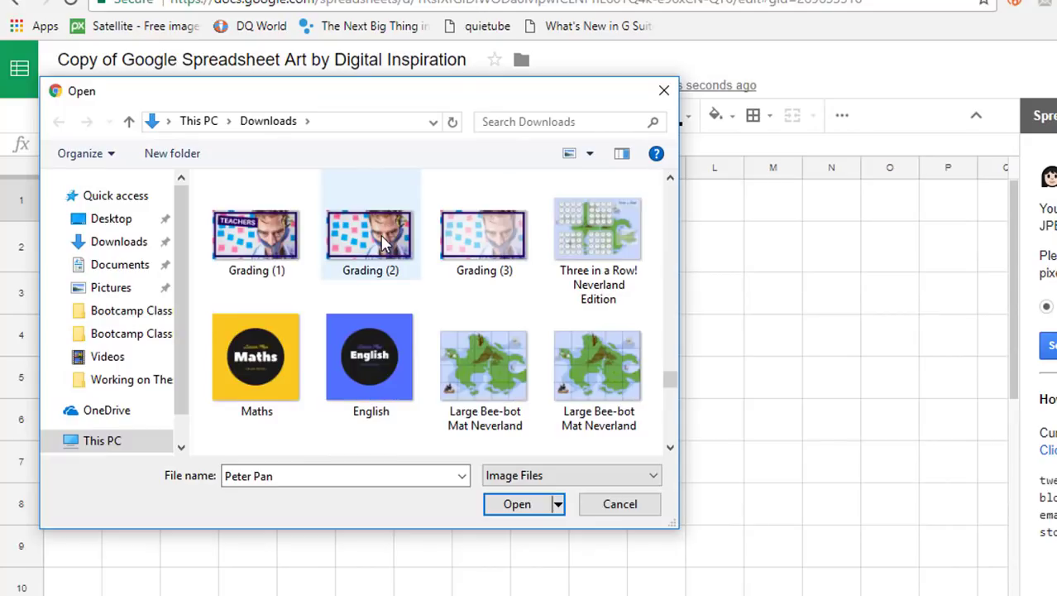
{"action": "scroll", "coordinate": [380, 232], "scroll_direction": "up", "scroll_amount": 10}
{"action": "double_click", "coordinate": [456, 314]}
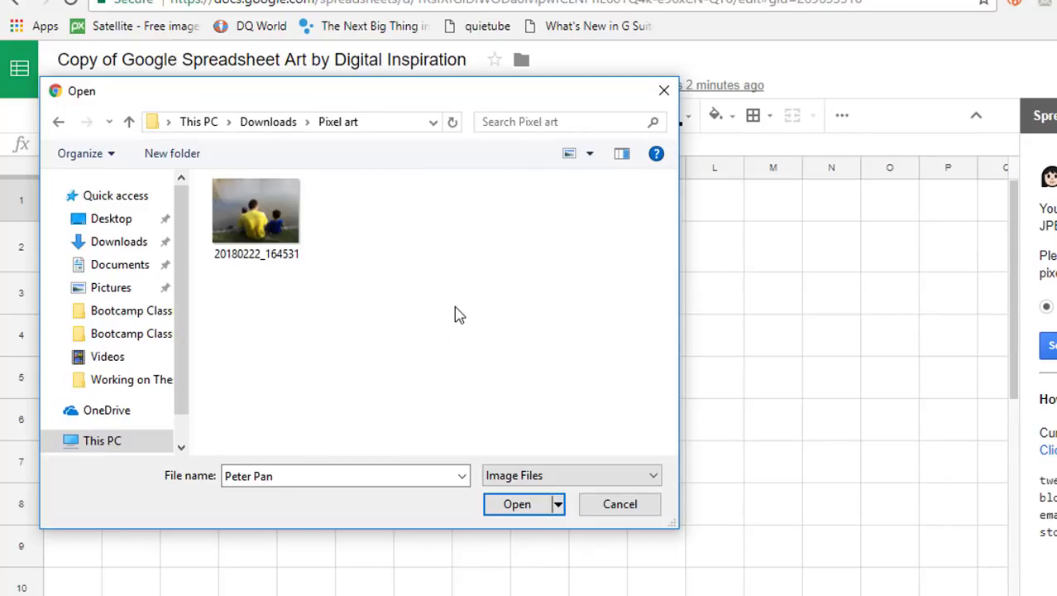
{"action": "double_click", "coordinate": [256, 216]}
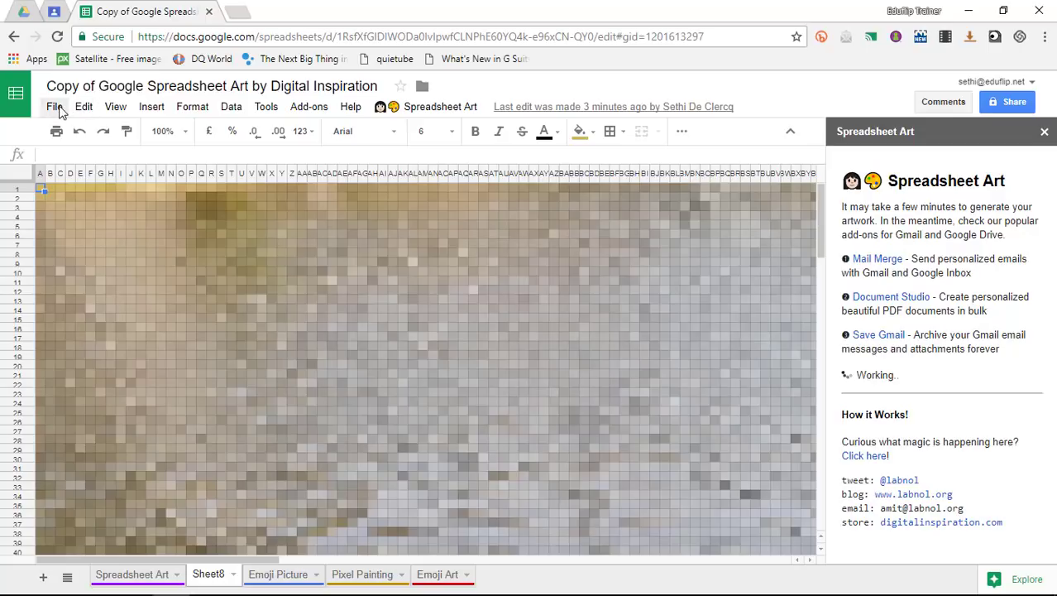
Once Sheet8 shows the pixel art, open the File menu to export it.
{"action": "left_click", "coordinate": [56, 109]}
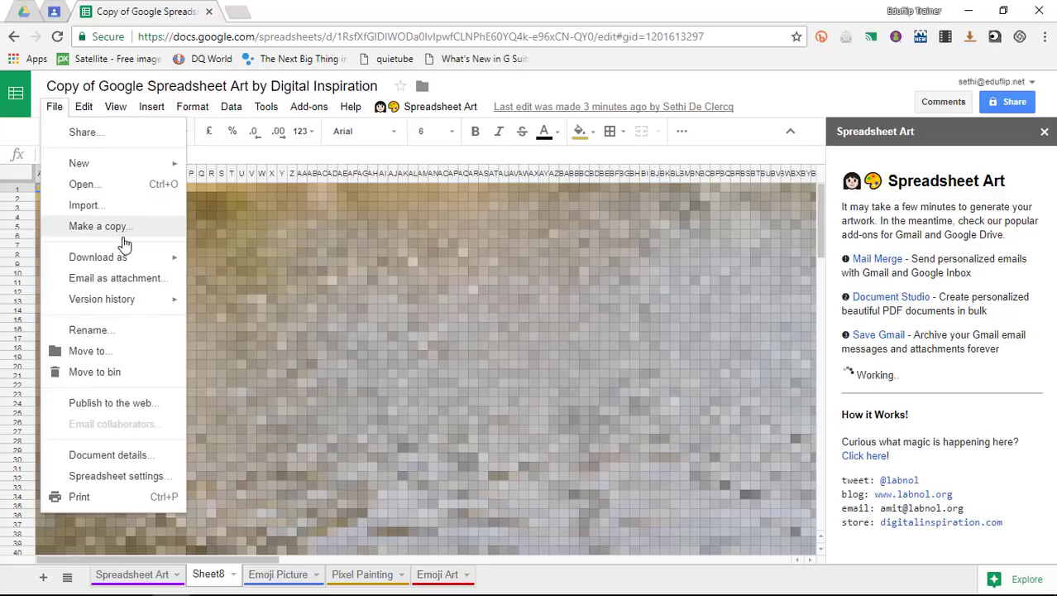
Export Sheet8 as a PDF with Scale set to Fit to page, and download it.
{"action": "mouse_move", "coordinate": [124, 257]}
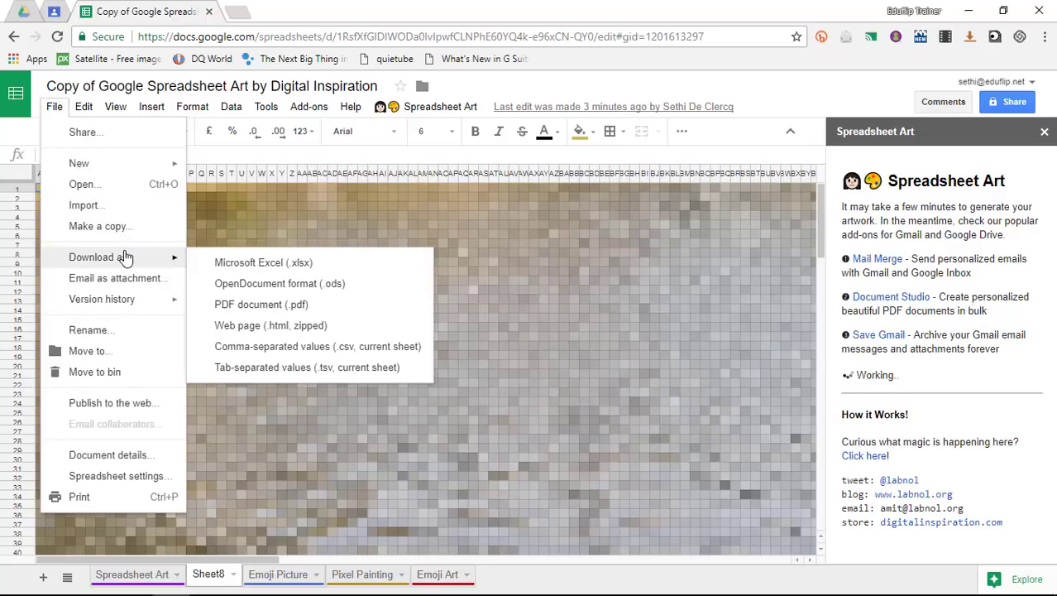
{"action": "left_click", "coordinate": [248, 304]}
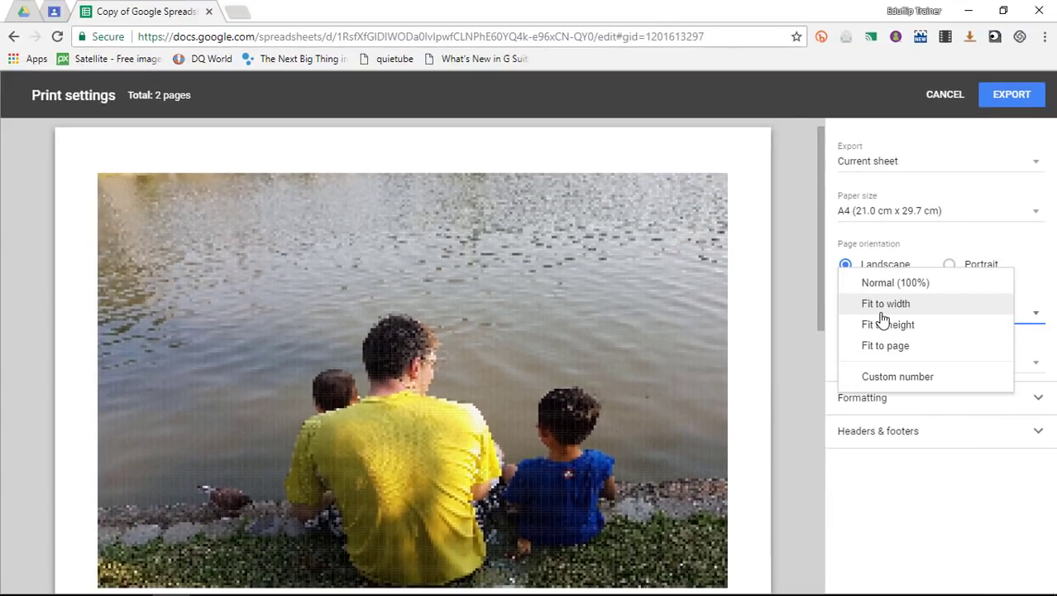
{"action": "left_click", "coordinate": [879, 345]}
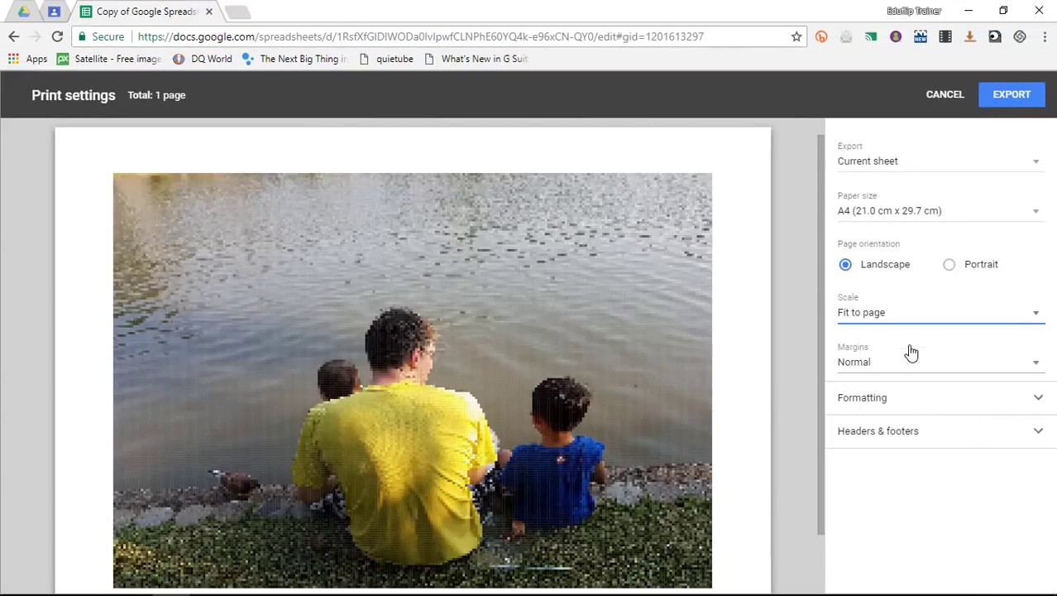
{"action": "scroll", "coordinate": [545, 409], "scroll_direction": "down", "scroll_amount": 1}
{"action": "scroll", "coordinate": [545, 408], "scroll_direction": "down", "scroll_amount": 1}
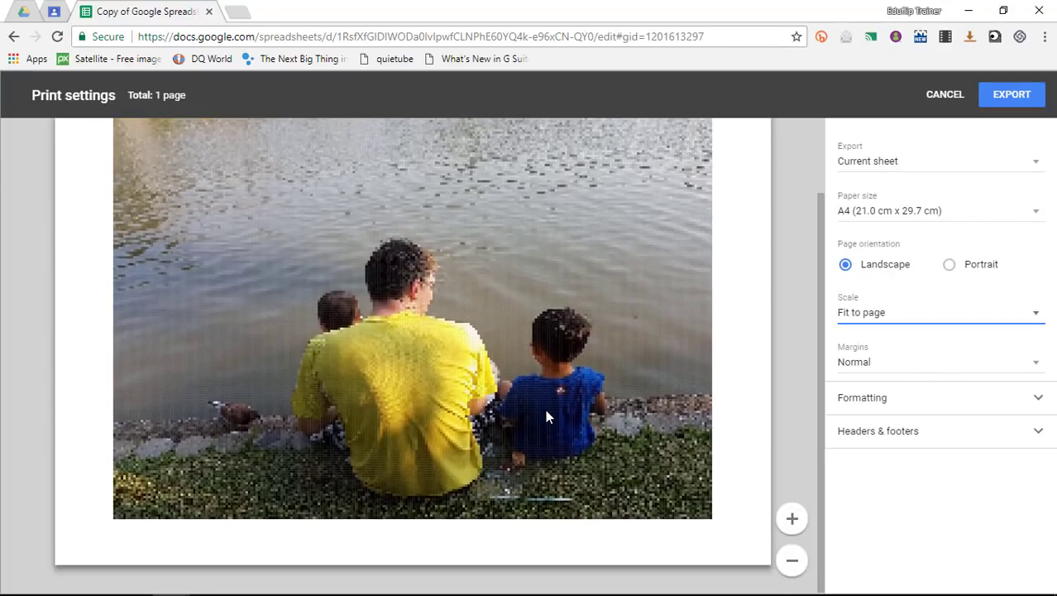
{"action": "scroll", "coordinate": [545, 408], "scroll_direction": "up", "scroll_amount": 2}
{"action": "scroll", "coordinate": [545, 408], "scroll_direction": "down", "scroll_amount": 1}
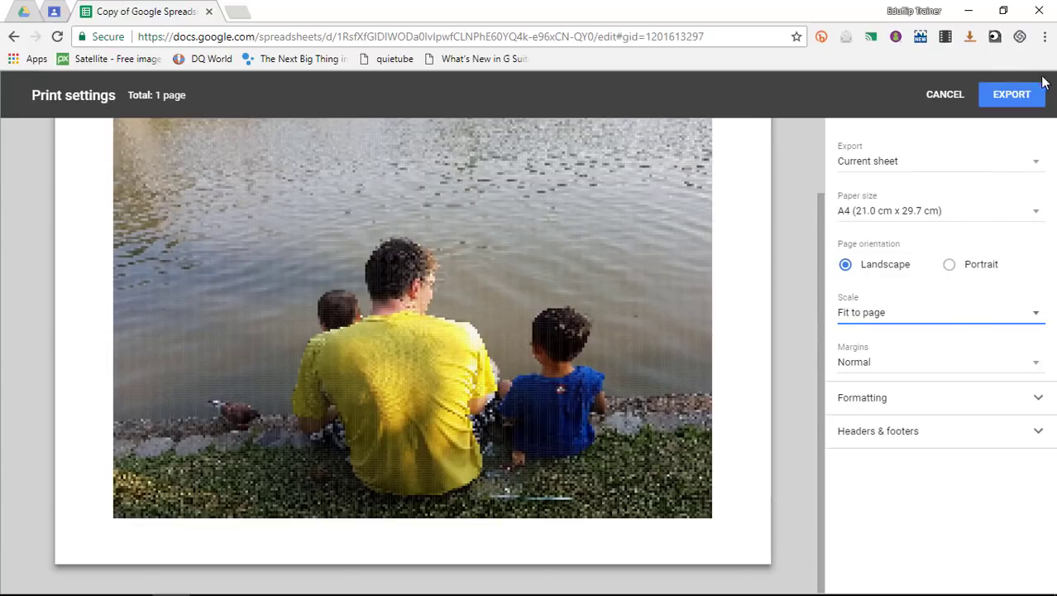
{"action": "left_click", "coordinate": [1014, 94]}
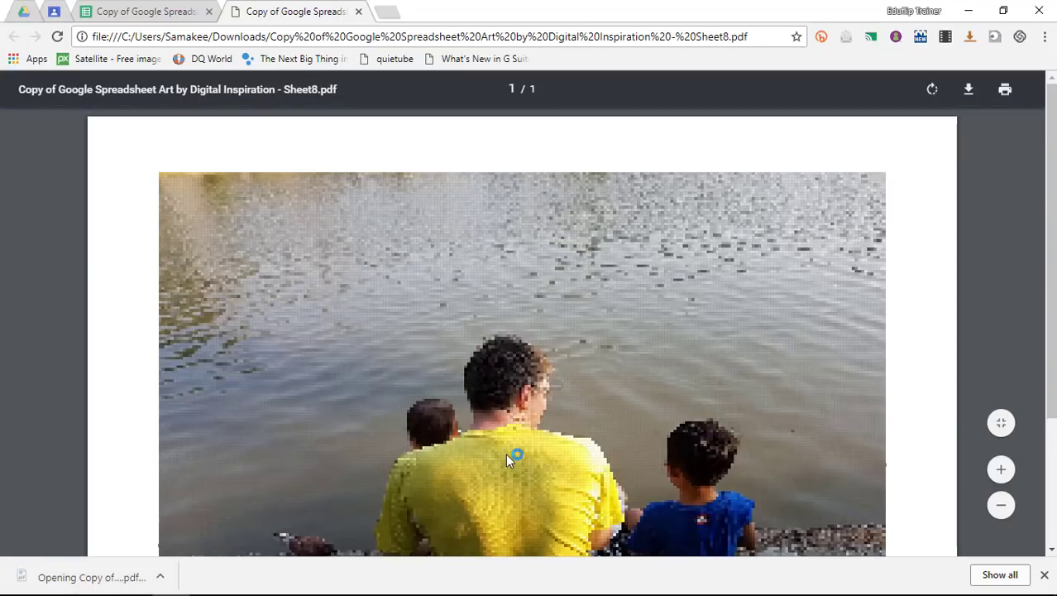
Scroll through the exported Sheet8 PDF, then return to the spreadsheet tab.
{"action": "scroll", "coordinate": [508, 460], "scroll_direction": "down", "scroll_amount": 2}
{"action": "scroll", "coordinate": [508, 459], "scroll_direction": "up", "scroll_amount": 1}
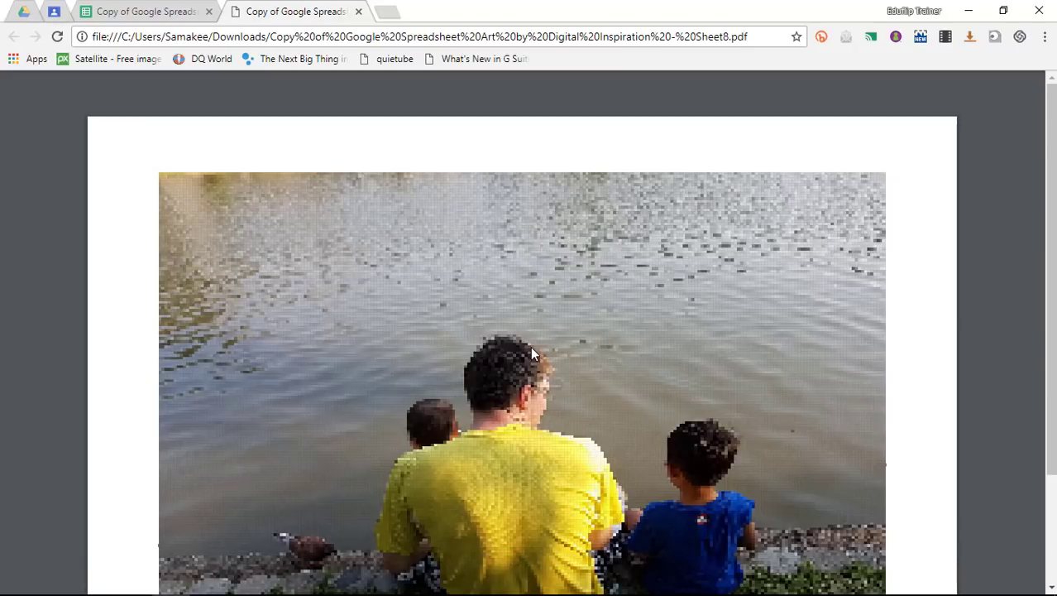
{"action": "left_click", "coordinate": [132, 12]}
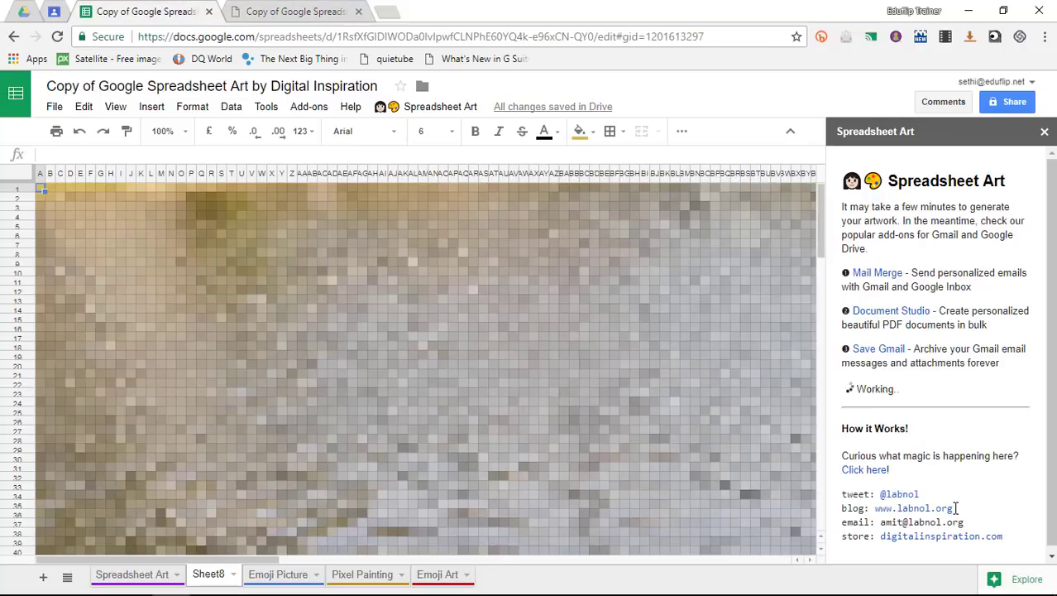
Close the spreadsheet tab, go to the labnol article link, and make a copy of the Spreadsheet Art template.
{"action": "left_click", "coordinate": [208, 11]}
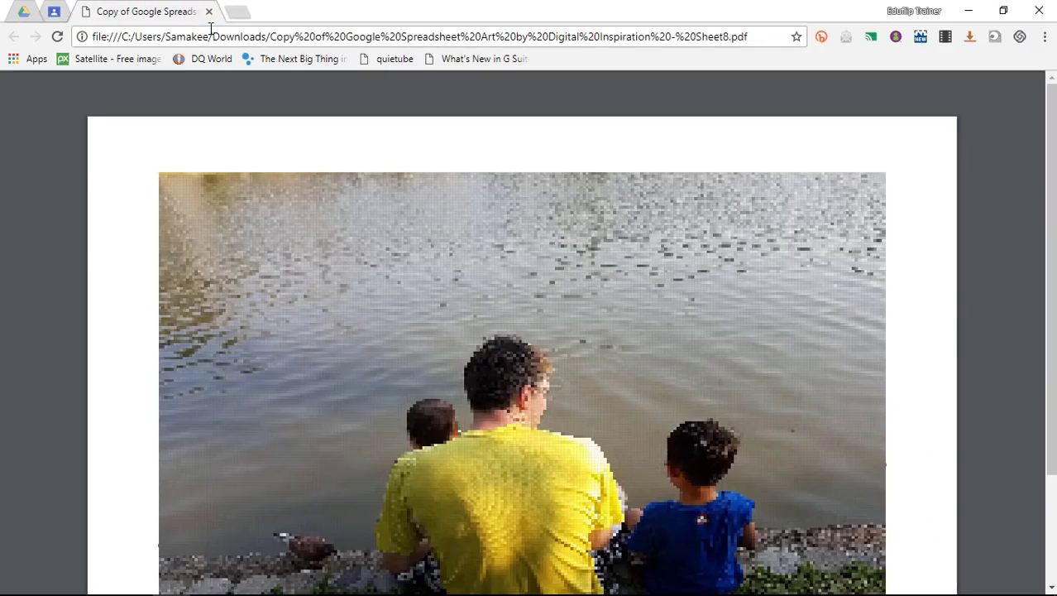
{"action": "left_click", "coordinate": [210, 35]}
{"action": "type", "text": "http://labnol.org/?p=12978"}
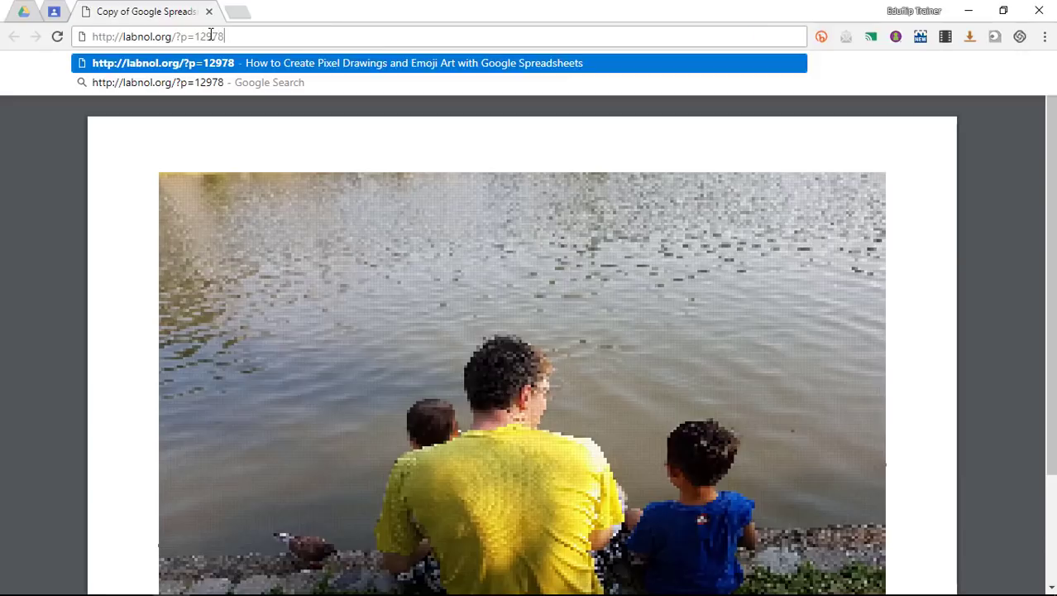
{"action": "key", "text": "Return"}
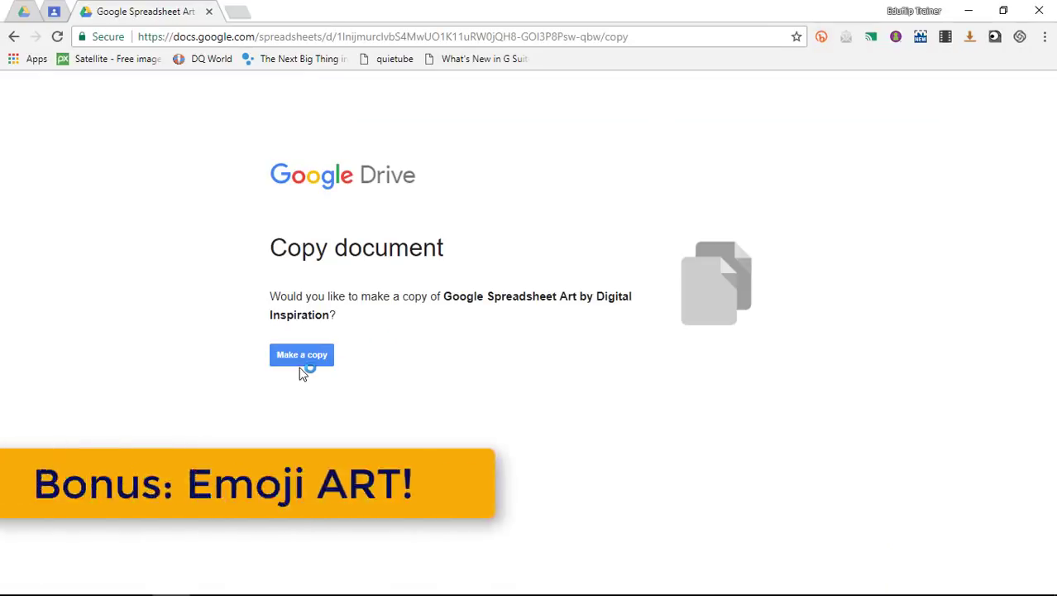
{"action": "left_click", "coordinate": [303, 356]}
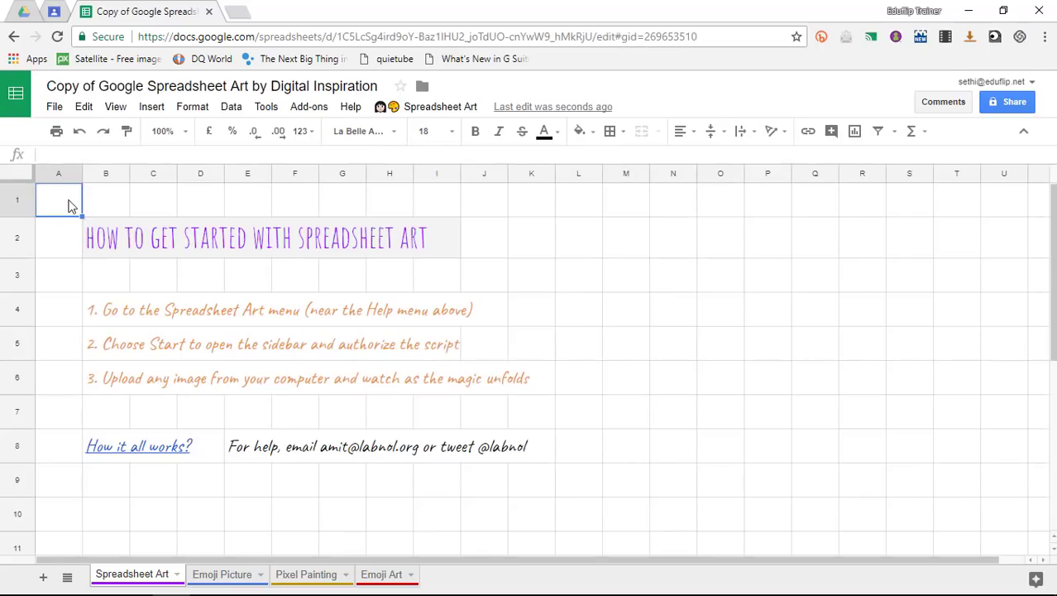
Start the Spreadsheet Art add-on and authorise it with your account.
{"action": "left_click", "coordinate": [443, 113]}
{"action": "left_click", "coordinate": [411, 132]}
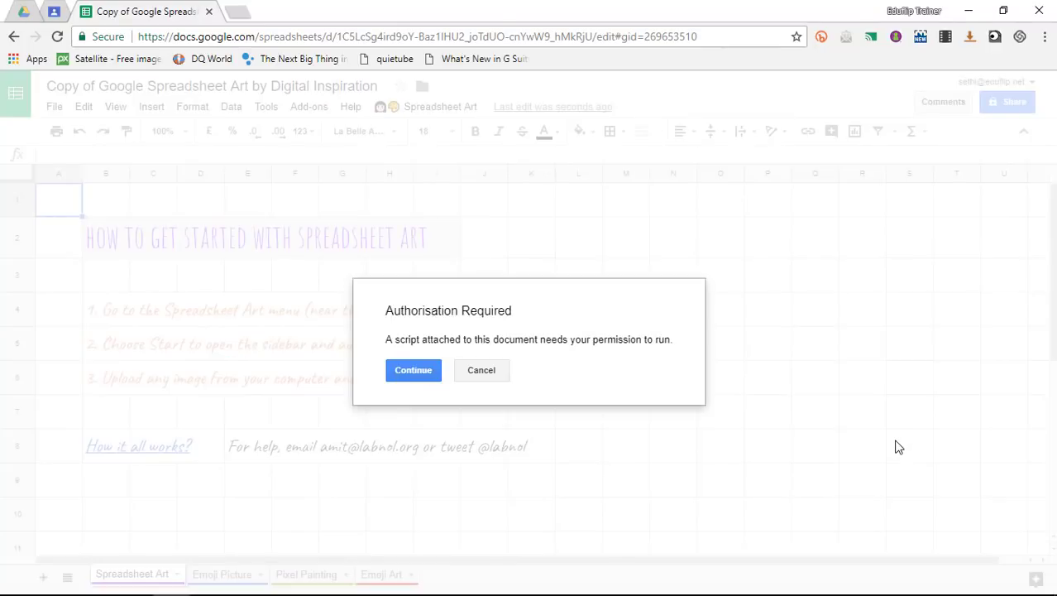
{"action": "left_click", "coordinate": [407, 374]}
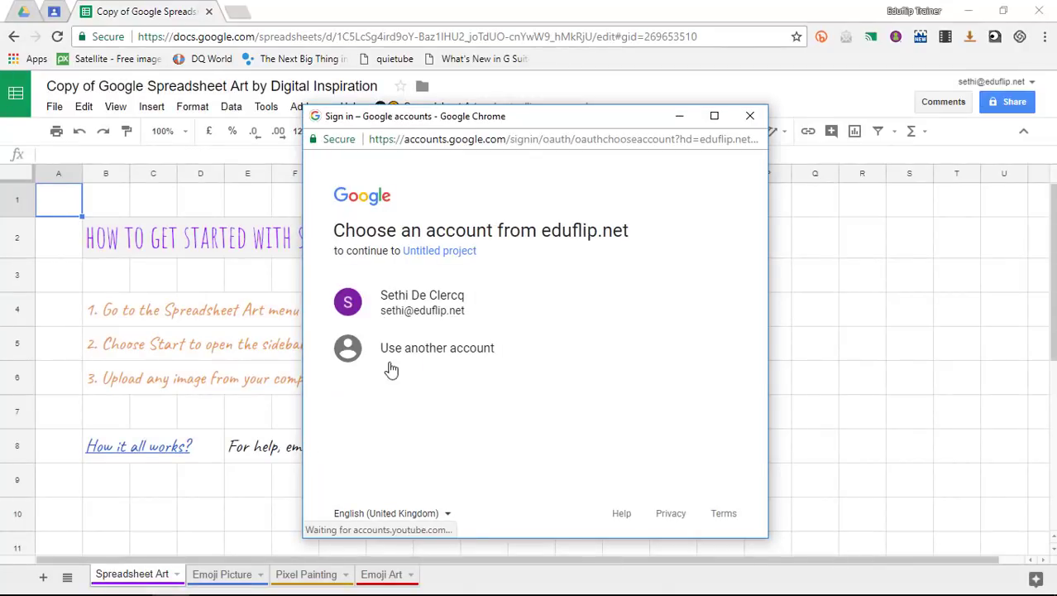
{"action": "left_click", "coordinate": [434, 296]}
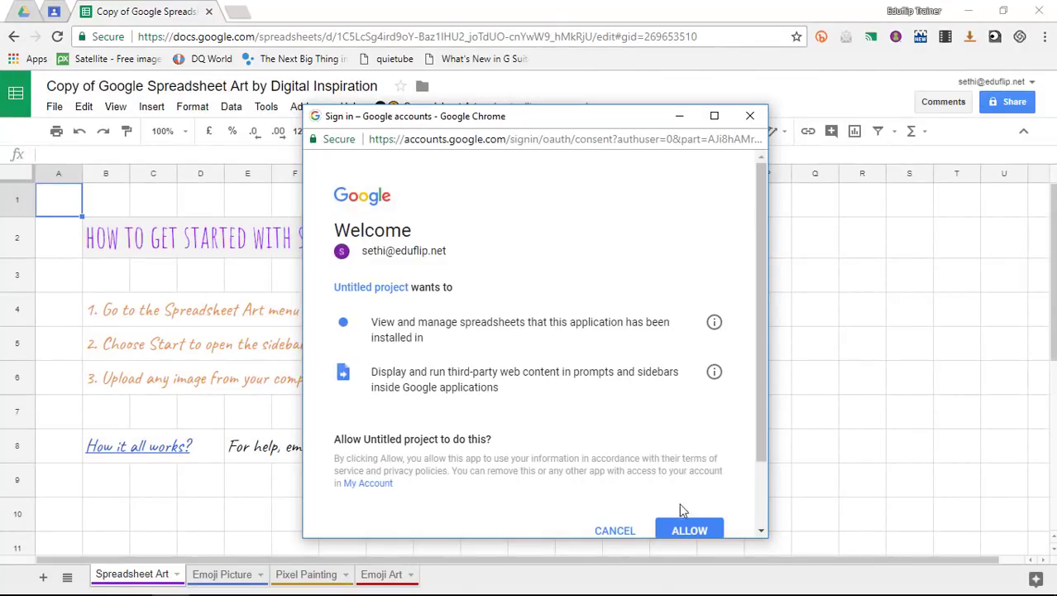
{"action": "left_click", "coordinate": [691, 529]}
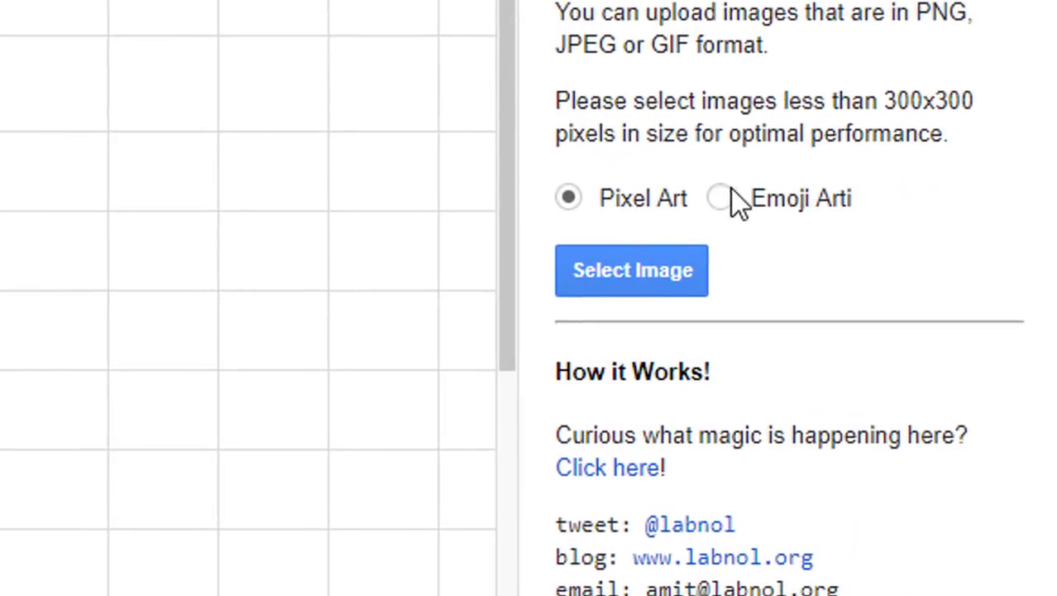
Switch the add-on to Emoji Art and submit the photo 20180222_164531.
{"action": "left_click", "coordinate": [731, 197]}
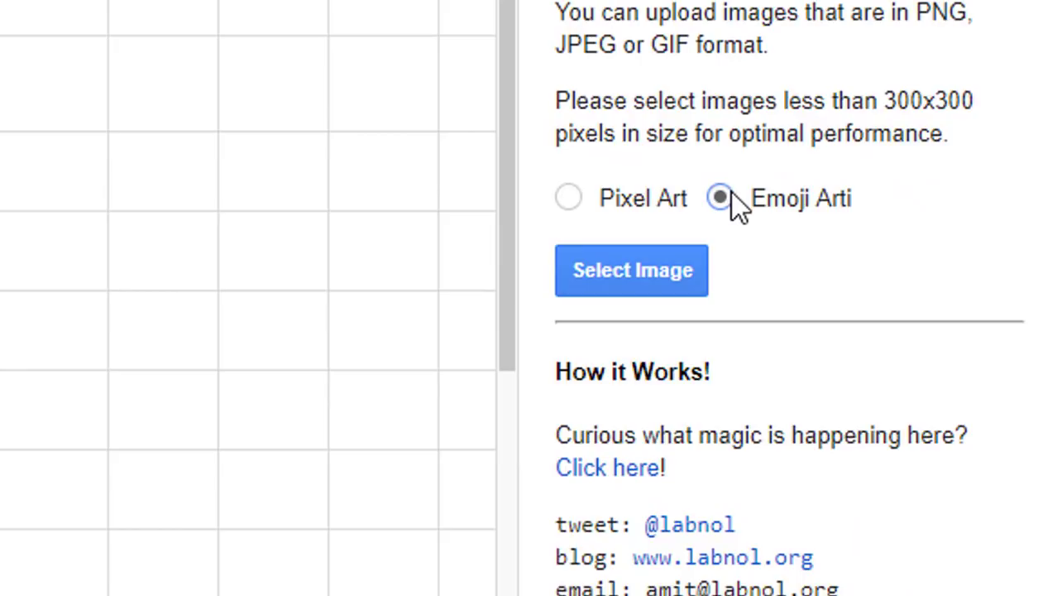
{"action": "left_click", "coordinate": [627, 275]}
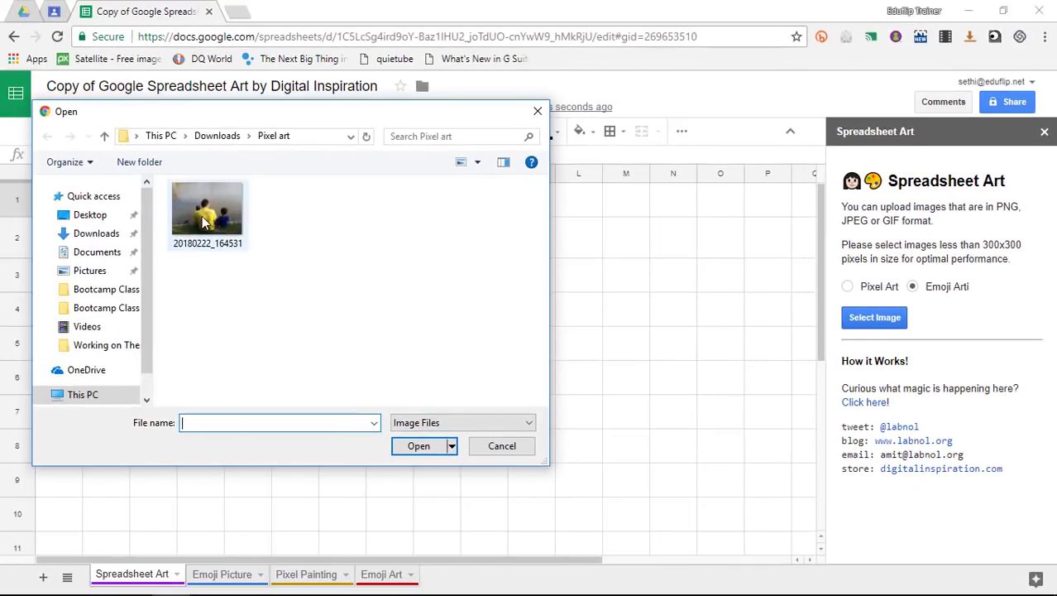
{"action": "left_click", "coordinate": [207, 217]}
{"action": "double_click", "coordinate": [202, 218]}
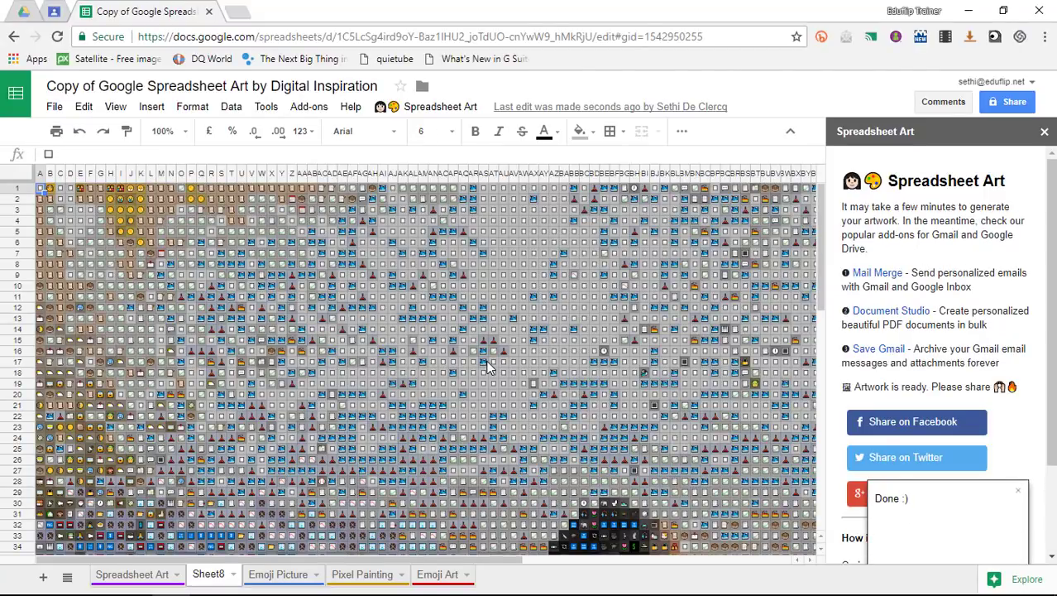
Scroll through the finished emoji grid on Sheet8, dismissing the Done notice by clicking a cell.
{"action": "scroll", "coordinate": [488, 366], "scroll_direction": "down", "scroll_amount": 5}
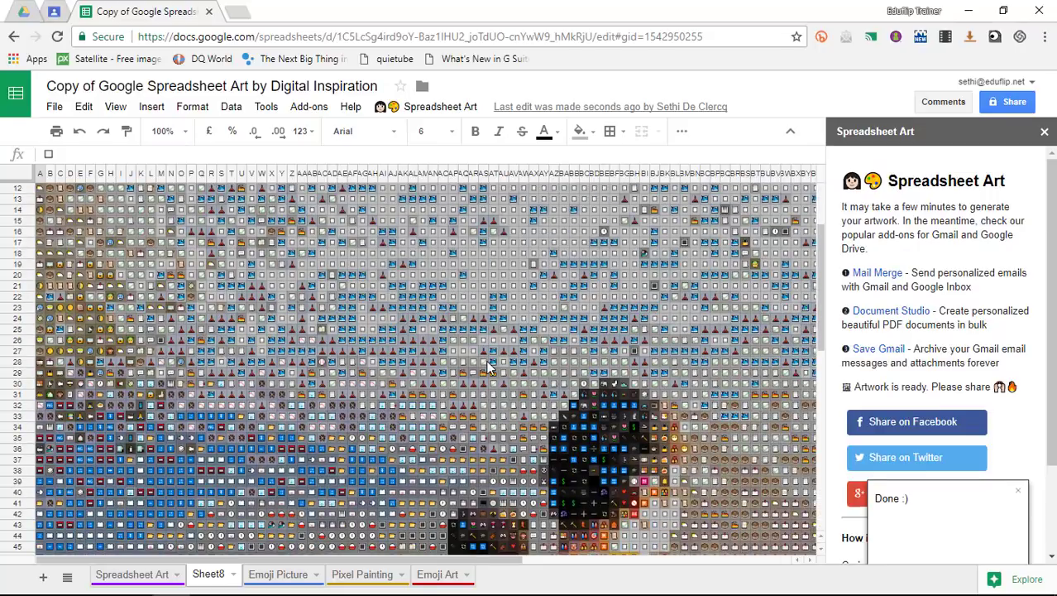
{"action": "scroll", "coordinate": [488, 367], "scroll_direction": "down", "scroll_amount": 4}
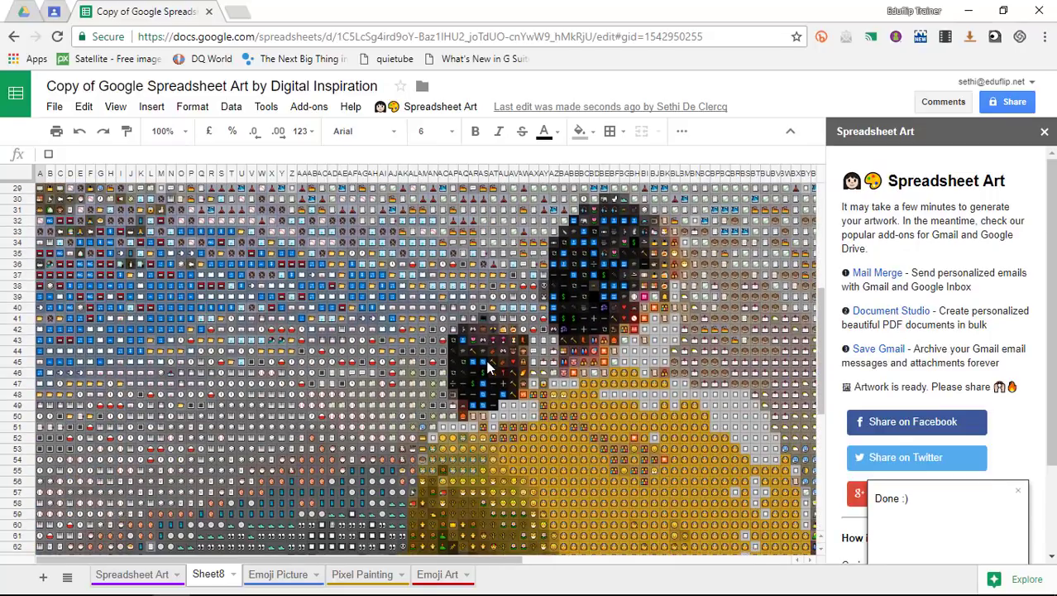
{"action": "left_click", "coordinate": [513, 364]}
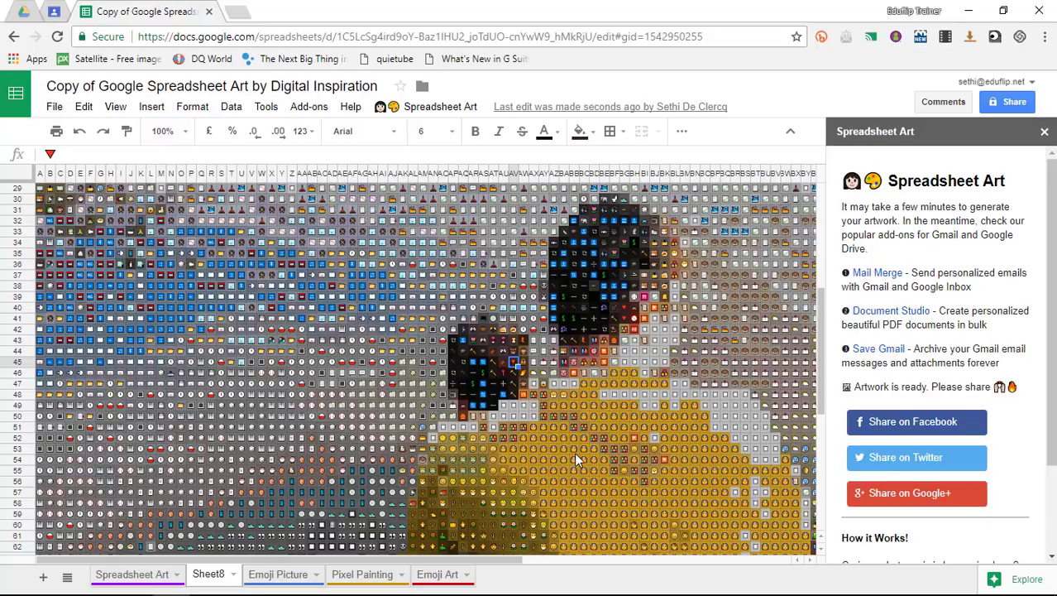
{"action": "scroll", "coordinate": [574, 452], "scroll_direction": "down", "scroll_amount": 5}
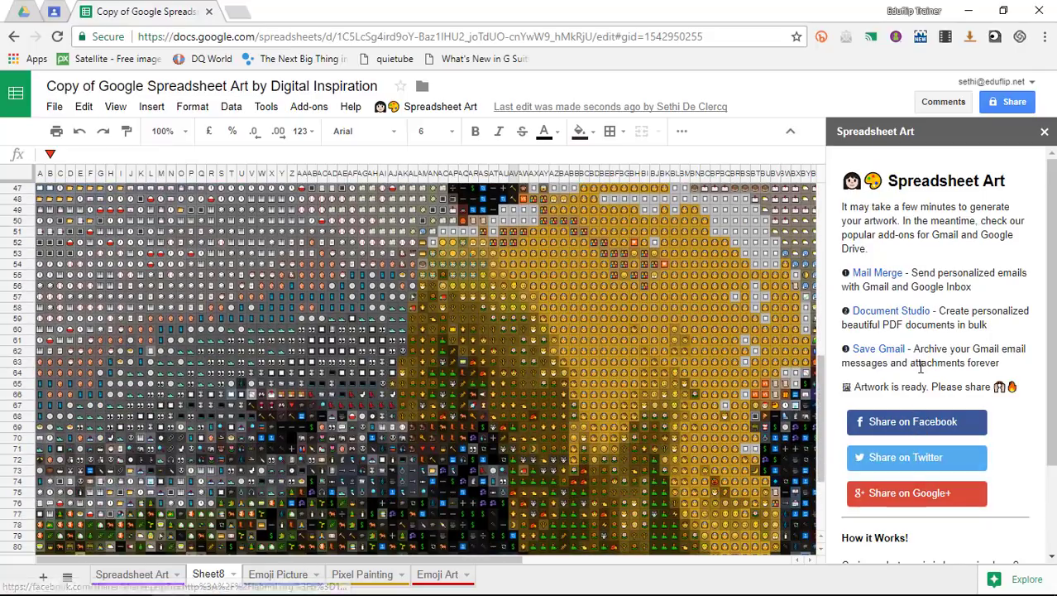
{"action": "scroll", "coordinate": [542, 389], "scroll_direction": "down", "scroll_amount": 10}
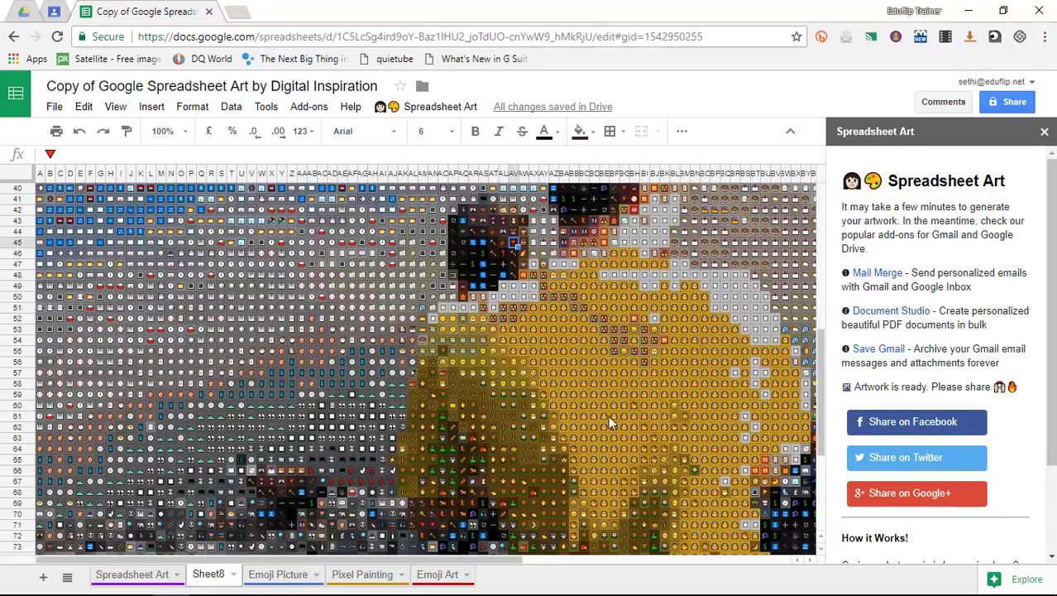
Zoom Sheet8 to 200% and scroll around the grid to see the faces, pancakes and clouds.
{"action": "left_click", "coordinate": [163, 131]}
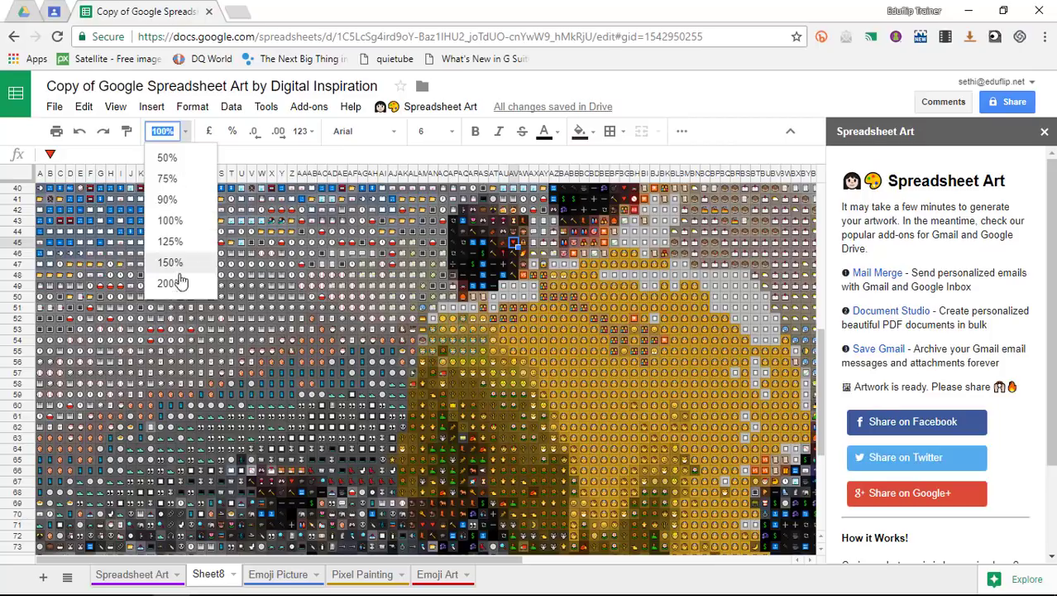
{"action": "left_click", "coordinate": [171, 284]}
{"action": "scroll", "coordinate": [567, 439], "scroll_direction": "down", "scroll_amount": 4}
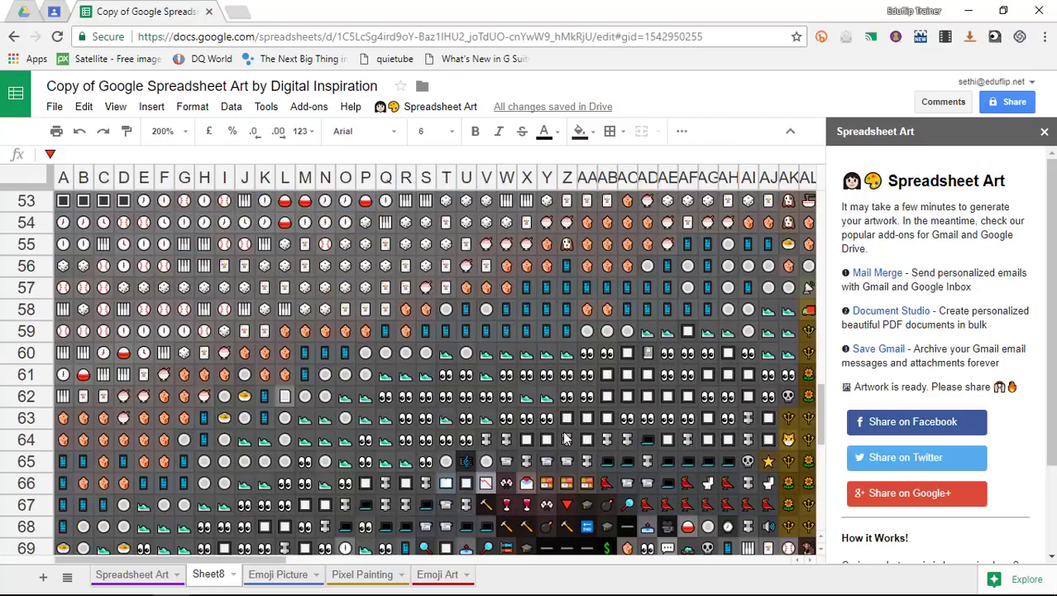
{"action": "scroll", "coordinate": [565, 438], "scroll_direction": "right", "scroll_amount": 10}
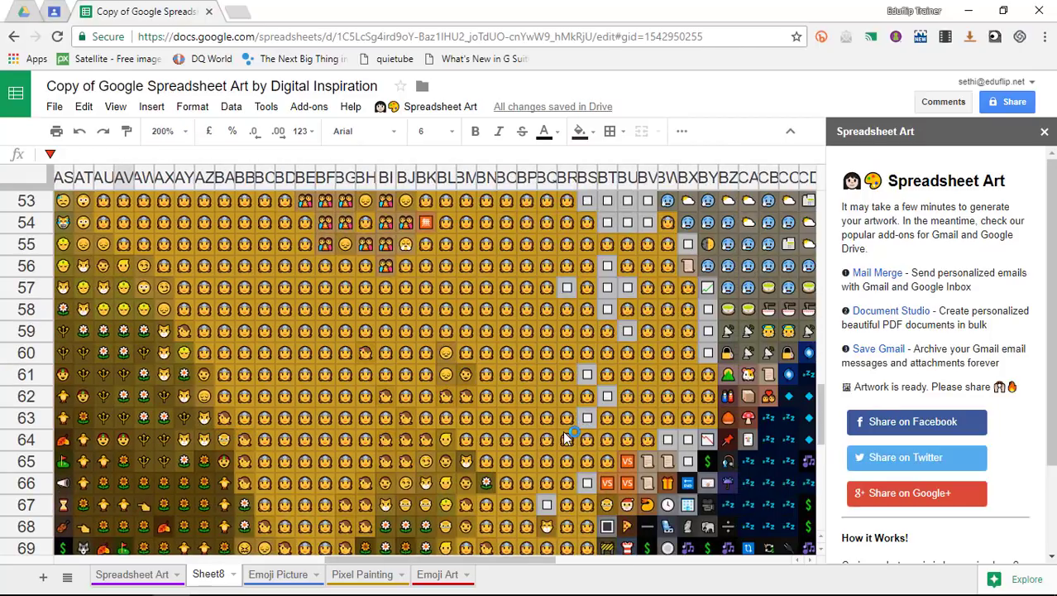
{"action": "scroll", "coordinate": [565, 439], "scroll_direction": "up", "scroll_amount": 6}
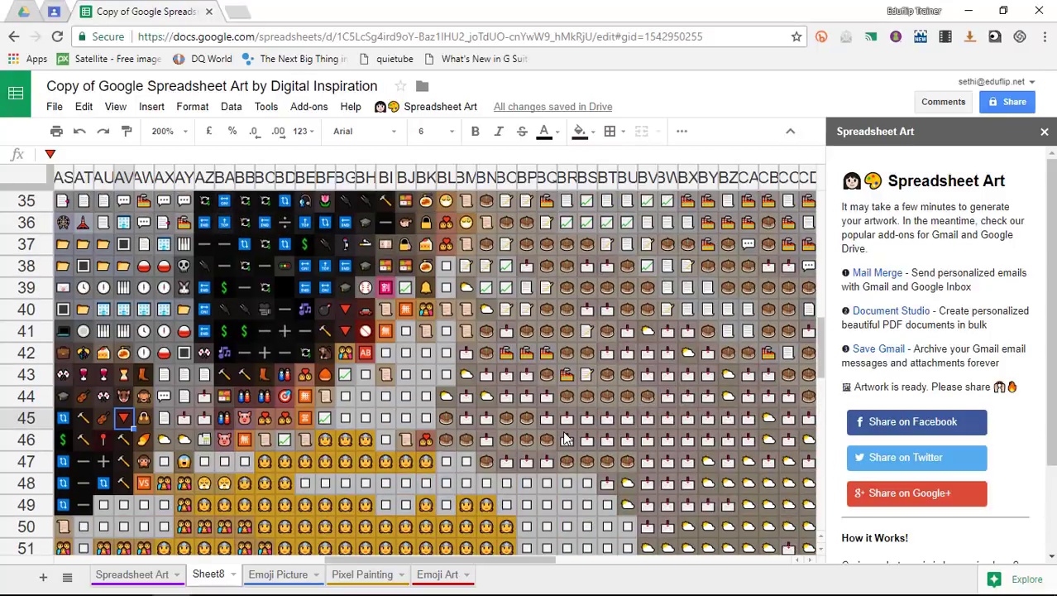